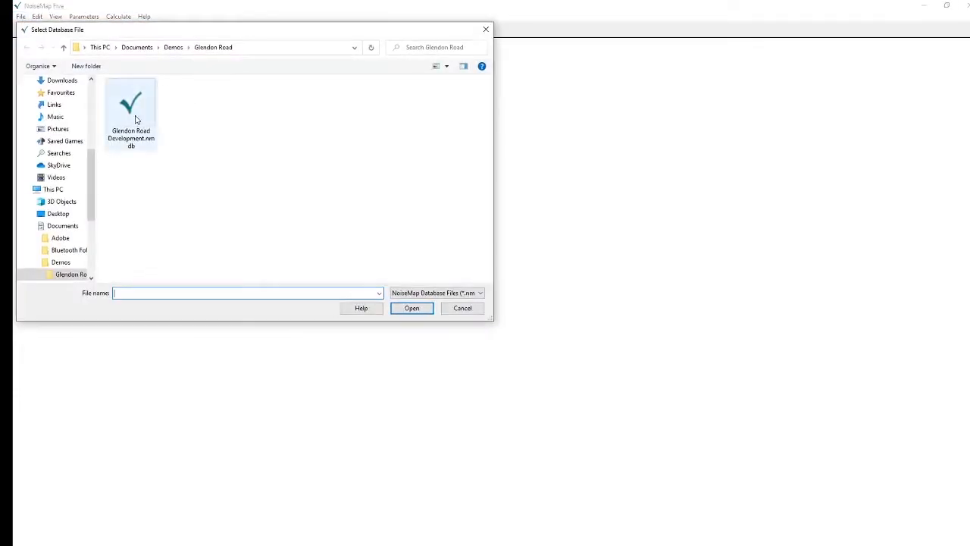
Open the database file Glendon Road Development.nmdb and confirm the database connection
{"action": "left_click", "coordinate": [136, 120]}
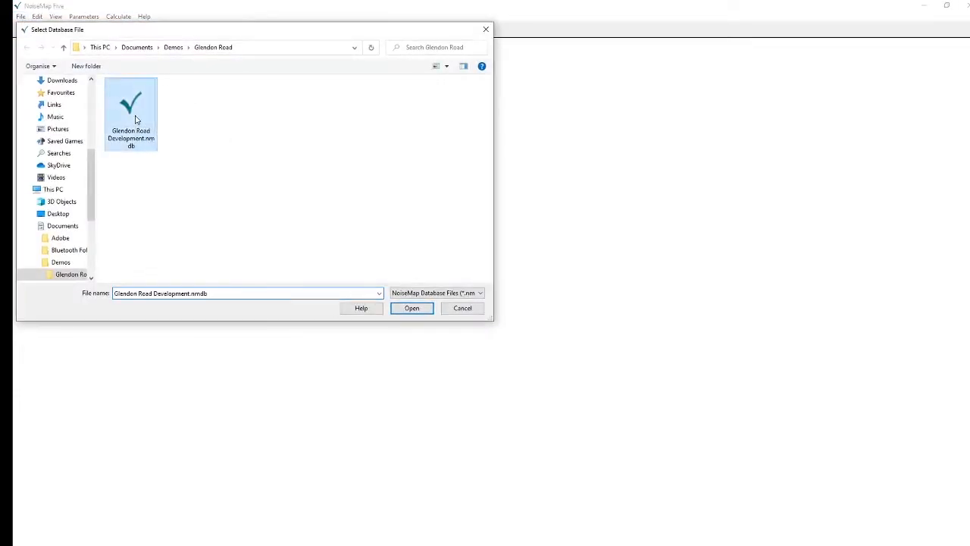
{"action": "left_click", "coordinate": [410, 309]}
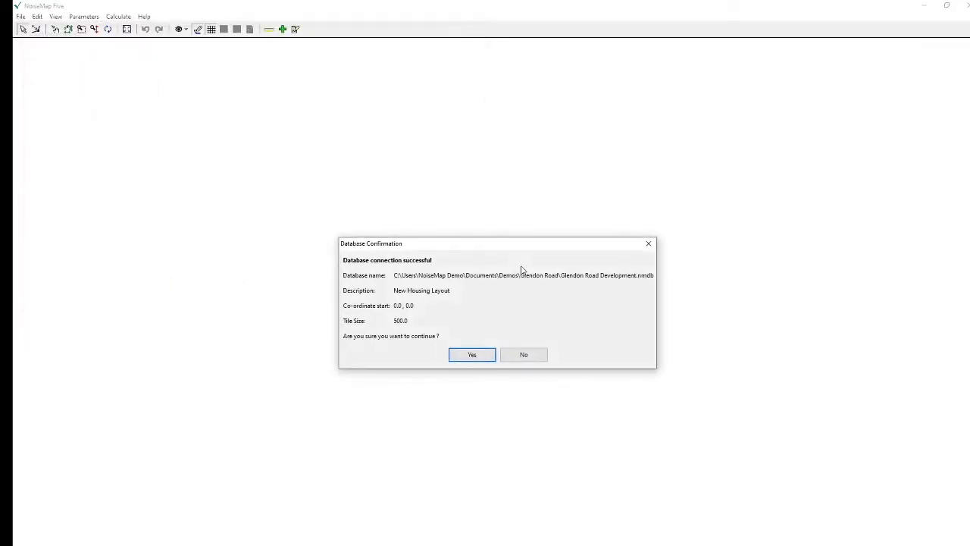
{"action": "left_click", "coordinate": [471, 356]}
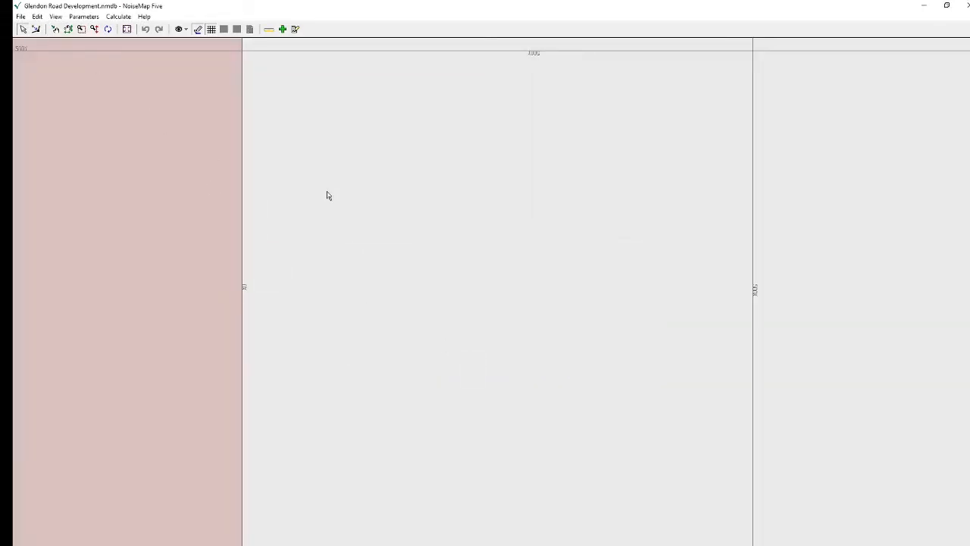
Open the Database Previewer and preview the Base Scenario tiles, moving the dialog clear of the map
{"action": "left_click", "coordinate": [20, 17]}
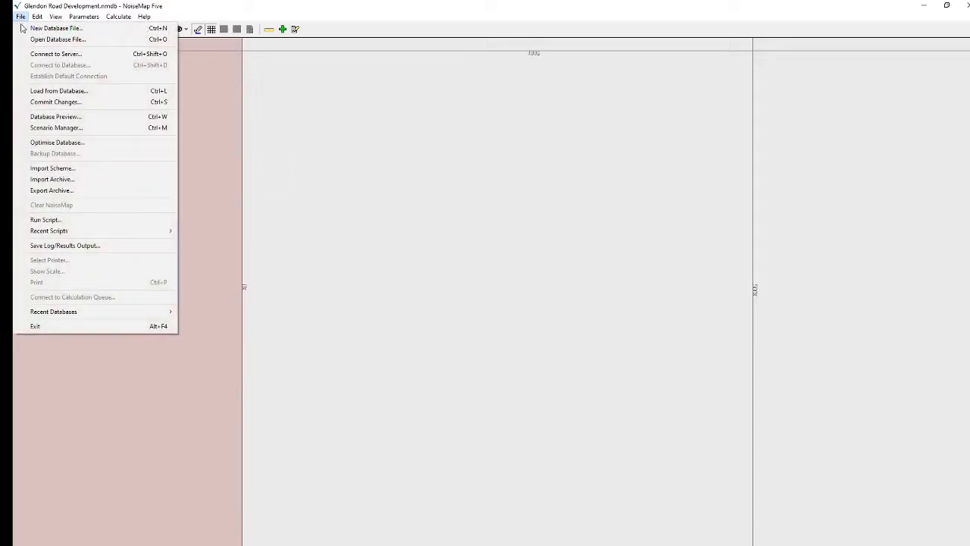
{"action": "left_click", "coordinate": [55, 119]}
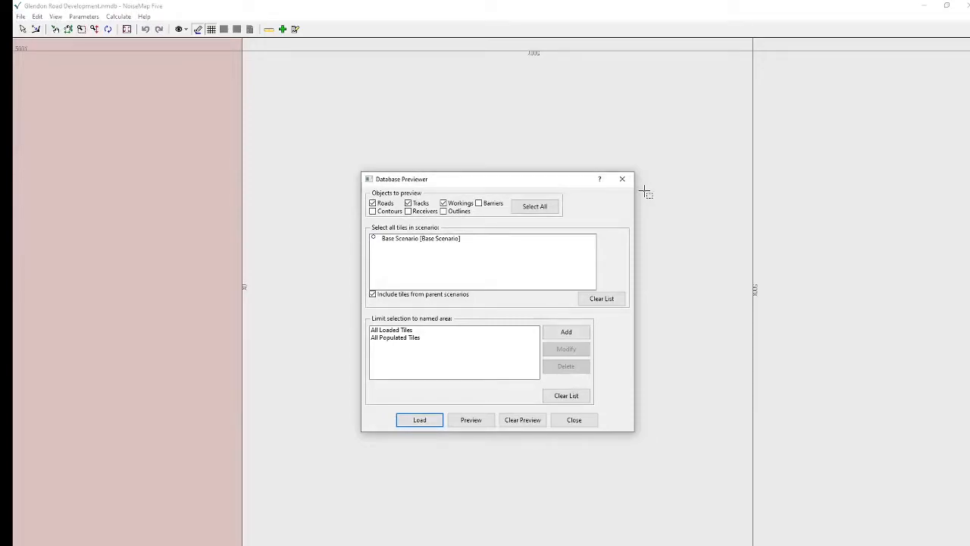
{"action": "left_click", "coordinate": [426, 240]}
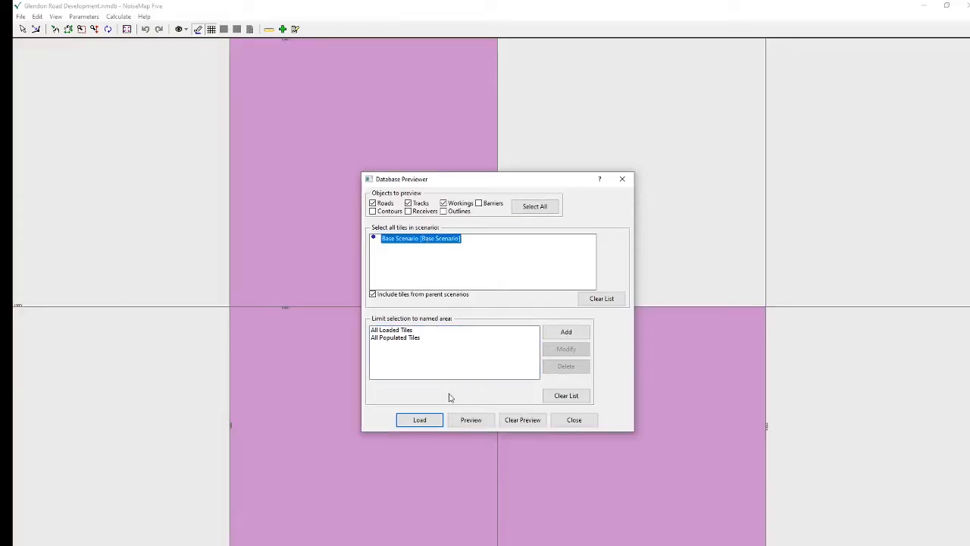
{"action": "left_click_drag", "start_coordinate": [514, 186], "coordinate": [838, 35]}
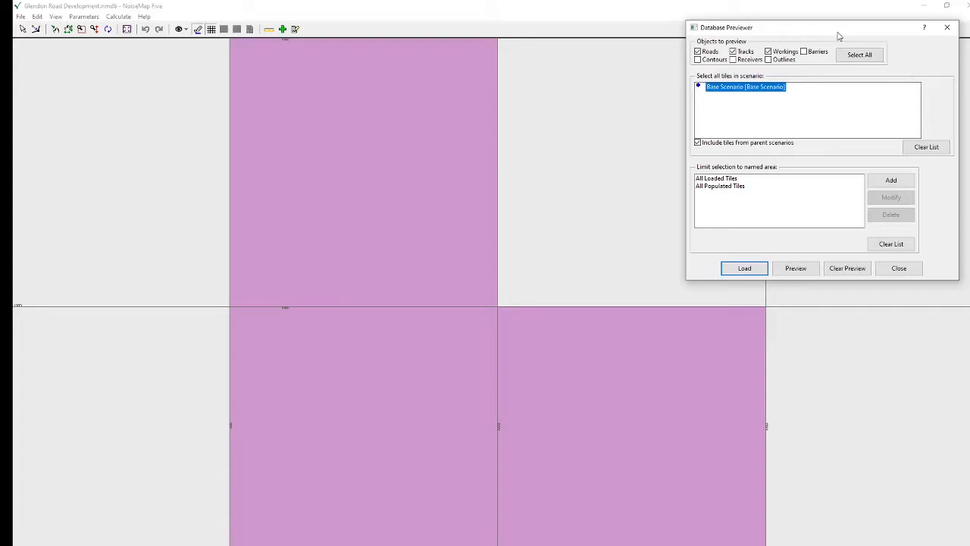
{"action": "left_click", "coordinate": [802, 273]}
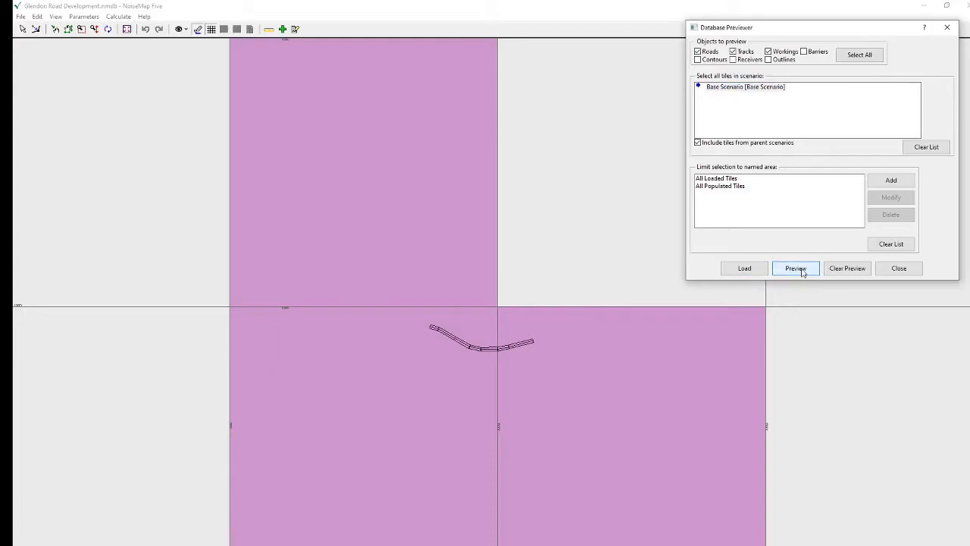
Add Outlines to the objects to preview, refresh the preview and load the Base Scenario
{"action": "left_click", "coordinate": [767, 59]}
{"action": "left_click", "coordinate": [794, 273]}
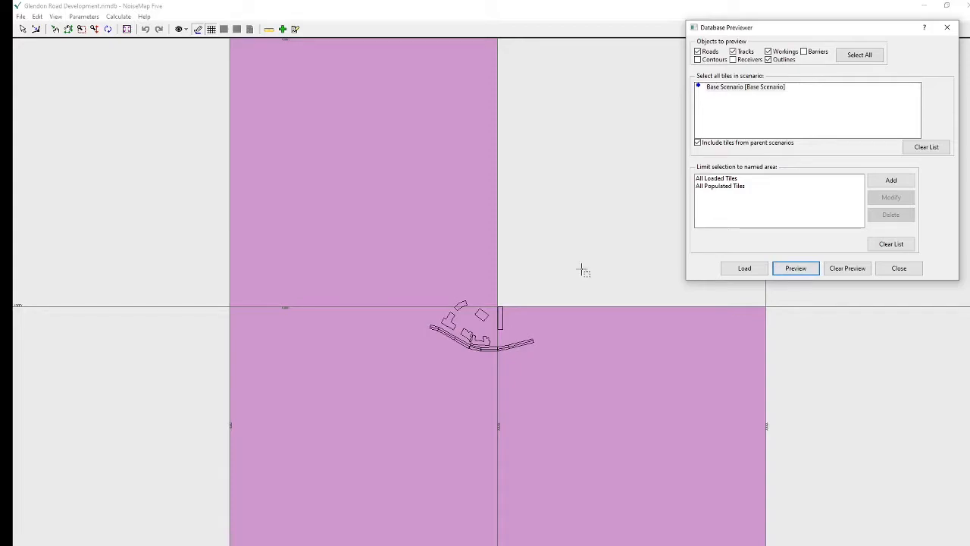
{"action": "left_click", "coordinate": [750, 271]}
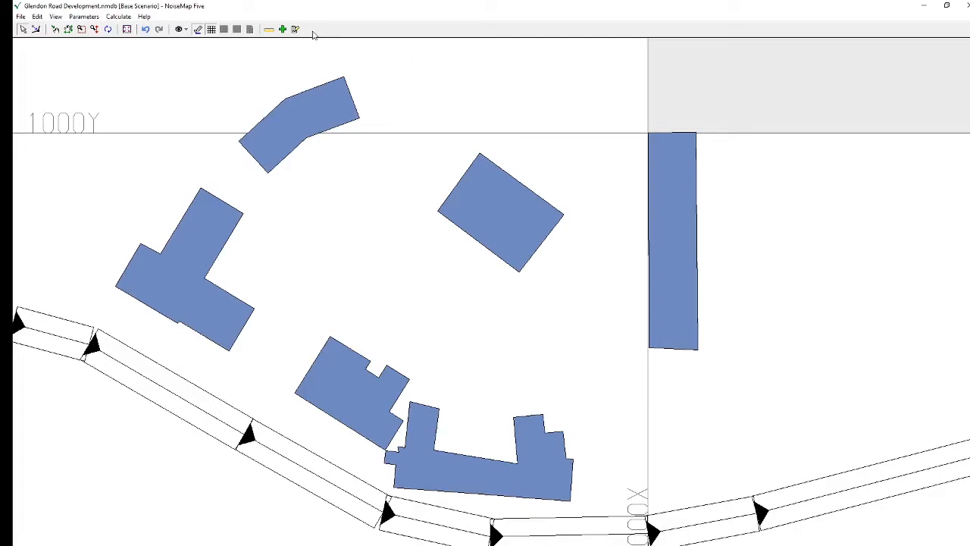
Turn on the visibility of receivers so that they can be added to the model
{"action": "left_click", "coordinate": [283, 30]}
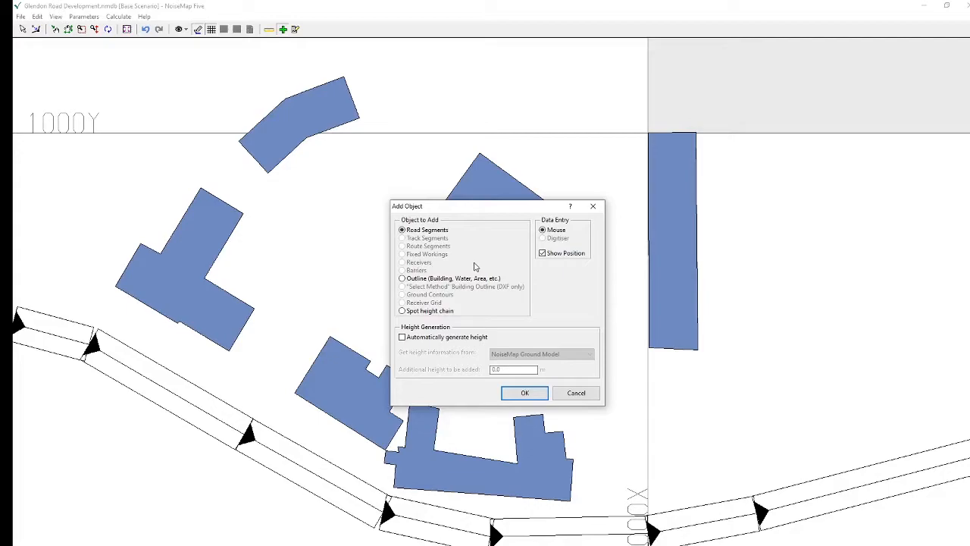
{"action": "left_click", "coordinate": [564, 393]}
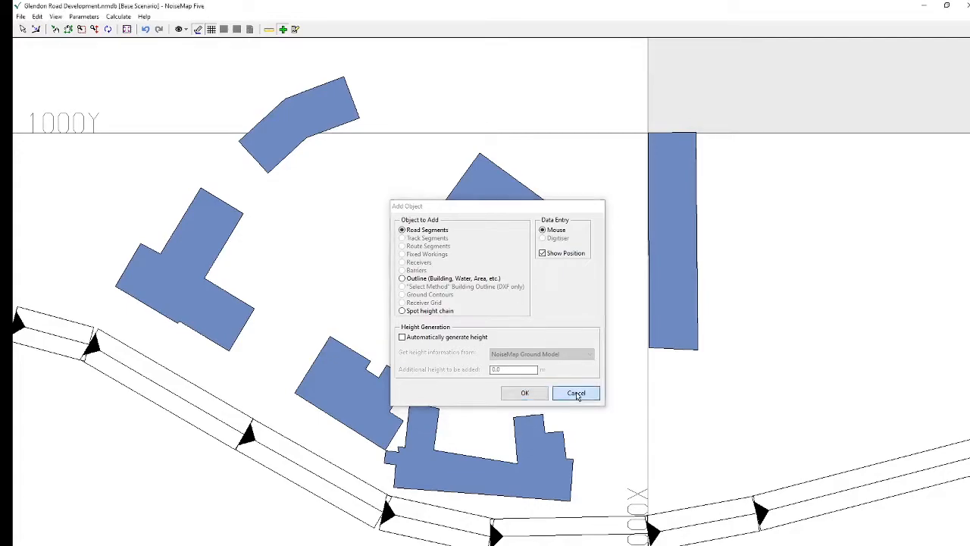
{"action": "left_click", "coordinate": [185, 30]}
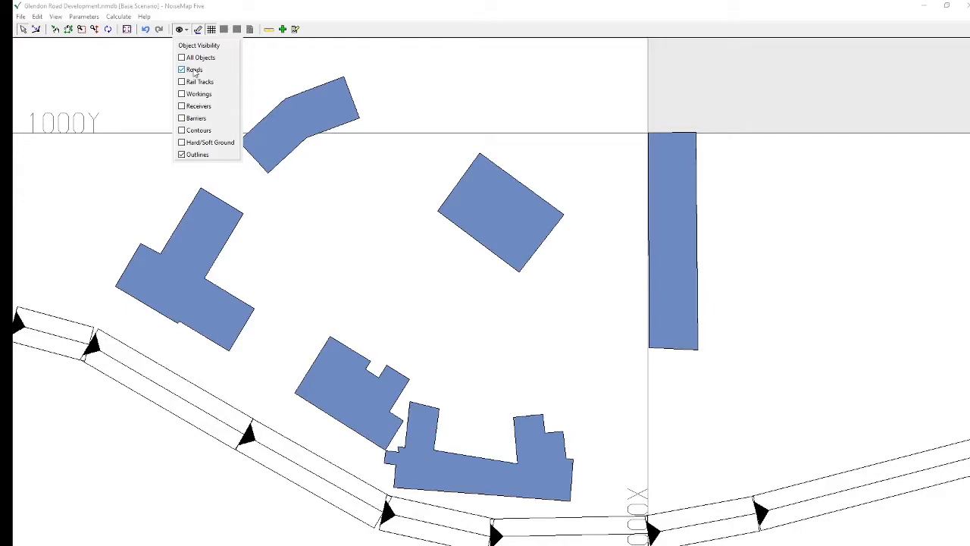
{"action": "left_click", "coordinate": [181, 107]}
Add a receiver at the southernmost building's road-facing facade, generating height automatically from the NoiseMap Ground Model plus 1.5 m
{"action": "left_click", "coordinate": [284, 30]}
{"action": "left_click", "coordinate": [286, 30]}
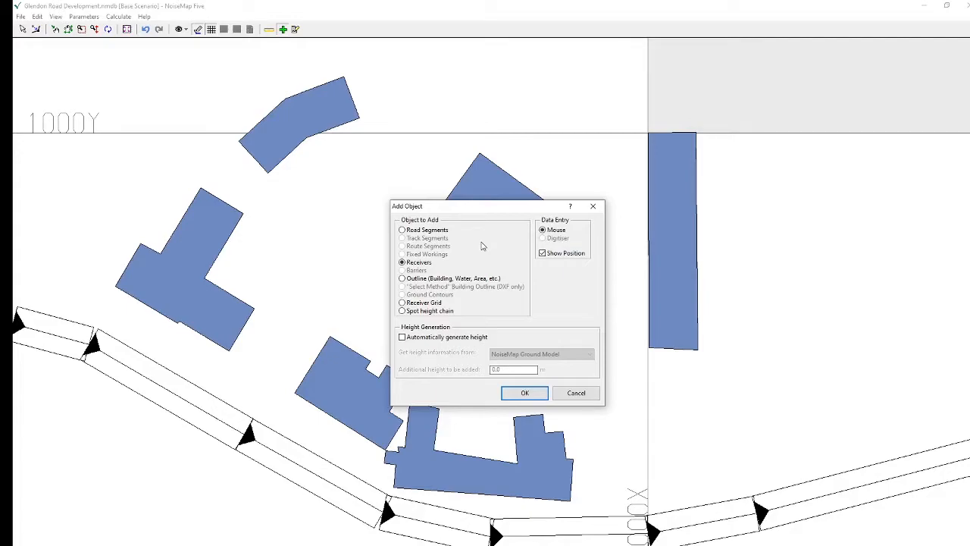
{"action": "left_click", "coordinate": [402, 337]}
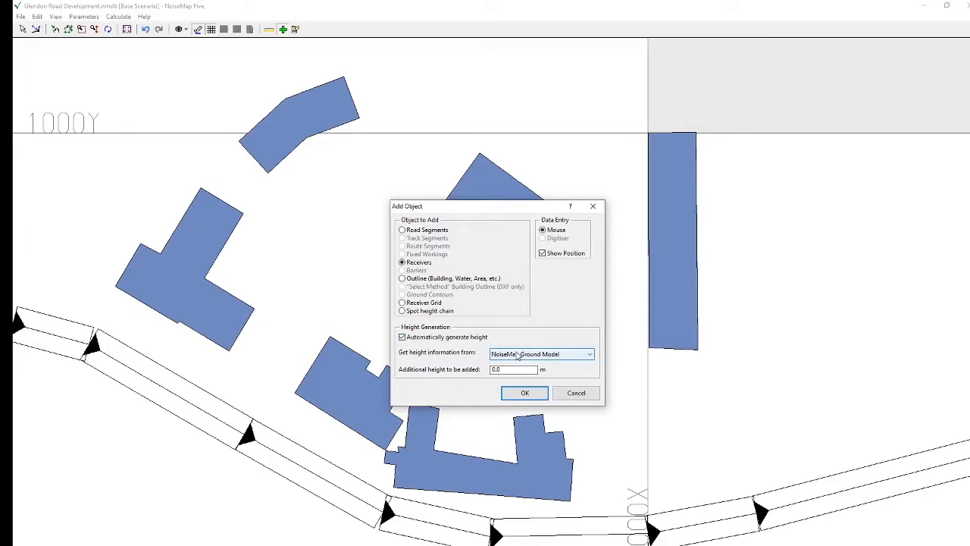
{"action": "double_click", "coordinate": [496, 369]}
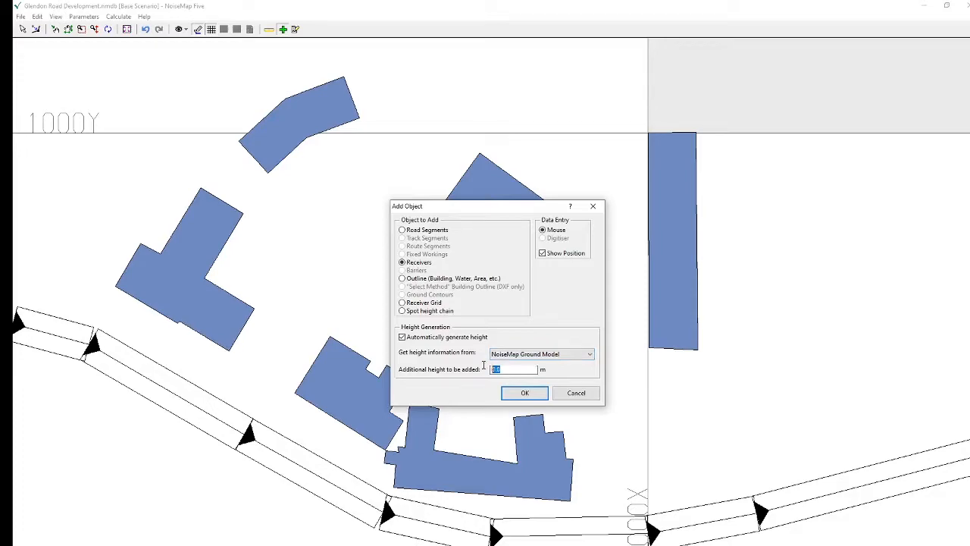
{"action": "type", "text": "1.5"}
{"action": "left_click", "coordinate": [528, 394]}
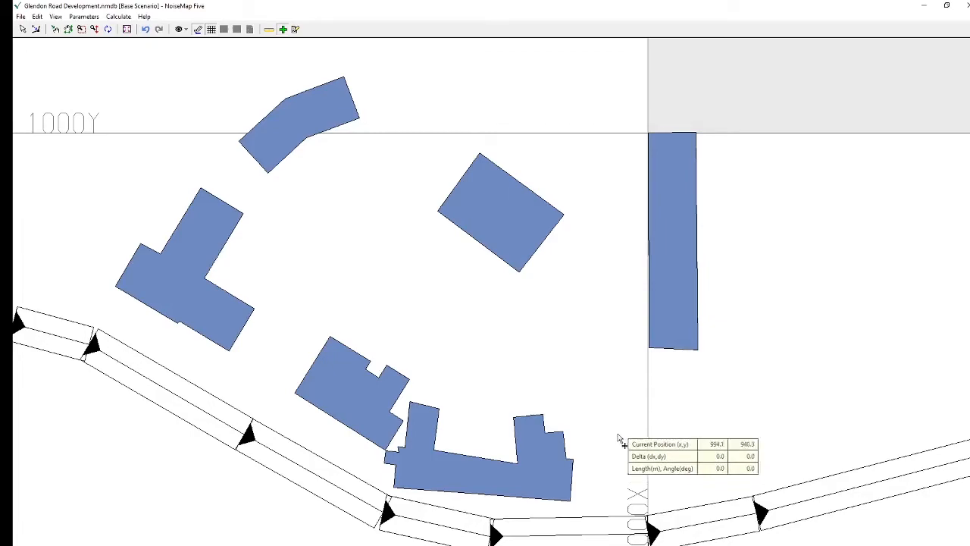
{"action": "left_click", "coordinate": [483, 500]}
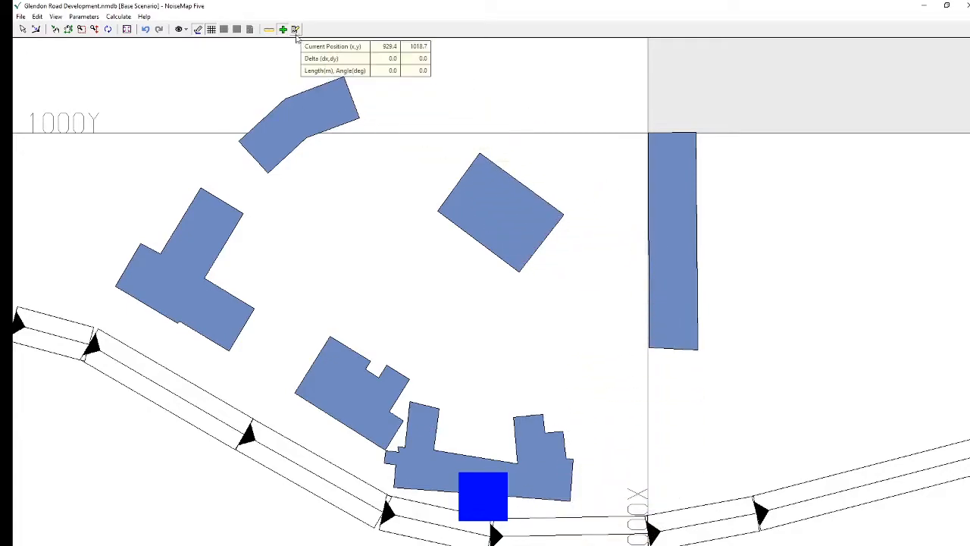
Start the Measure tool and set a measuring point at the eastern edge of the receiver square
{"action": "left_click", "coordinate": [269, 30]}
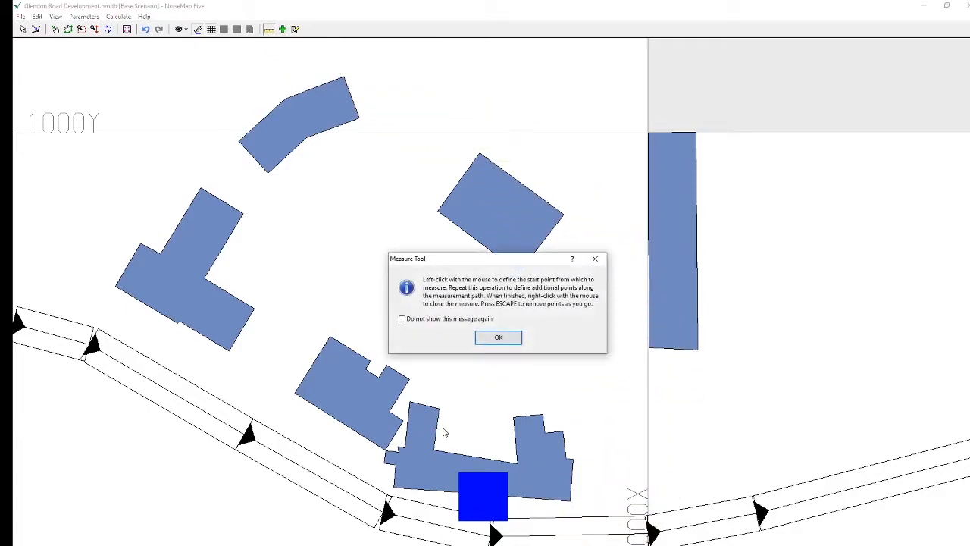
{"action": "left_click", "coordinate": [498, 338]}
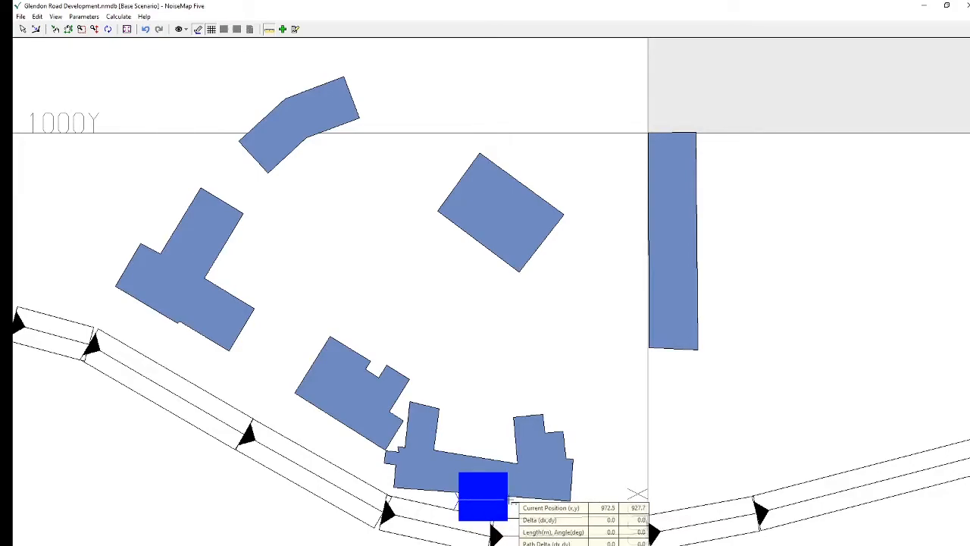
{"action": "left_click", "coordinate": [509, 501]}
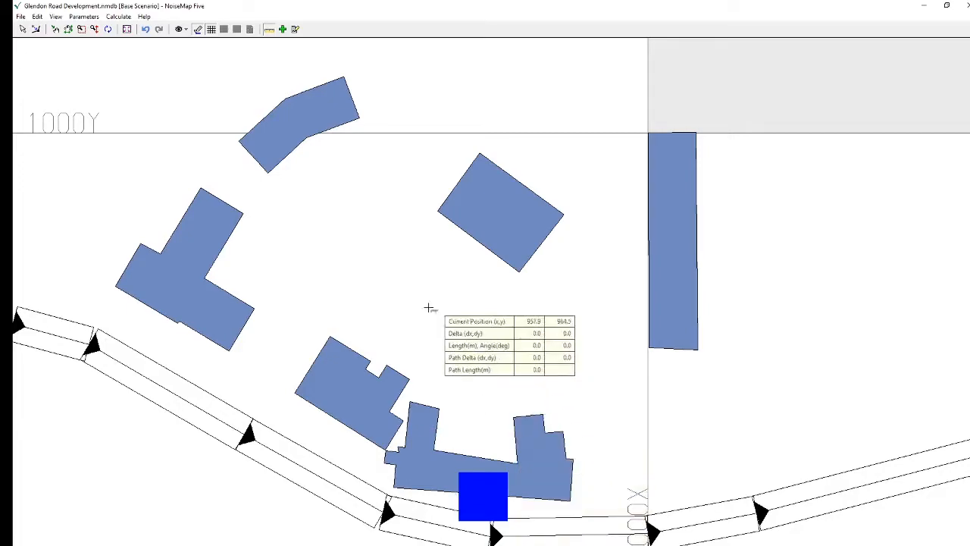
Reduce the receiver square size in the display options to nearly the smallest setting
{"action": "left_click", "coordinate": [76, 17]}
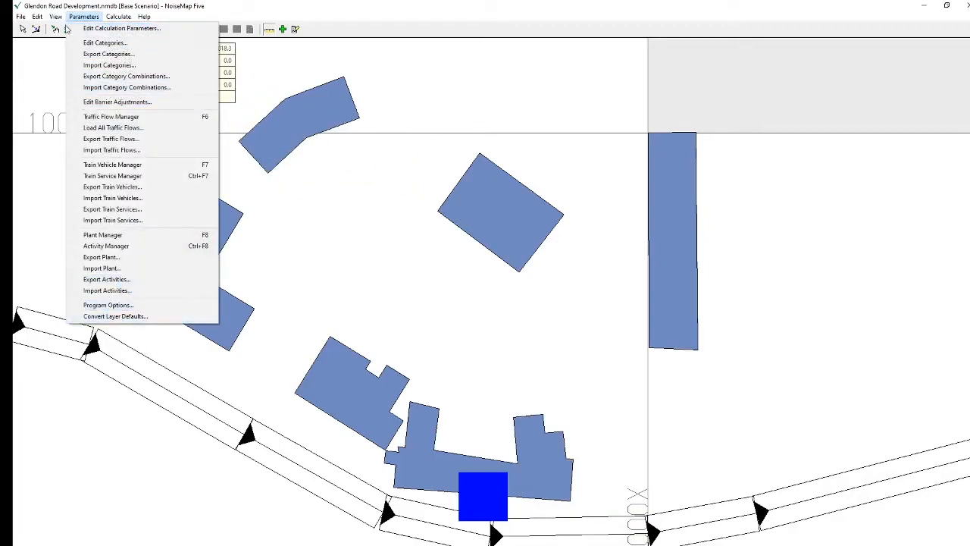
{"action": "mouse_move", "coordinate": [55, 17]}
{"action": "left_click", "coordinate": [76, 207]}
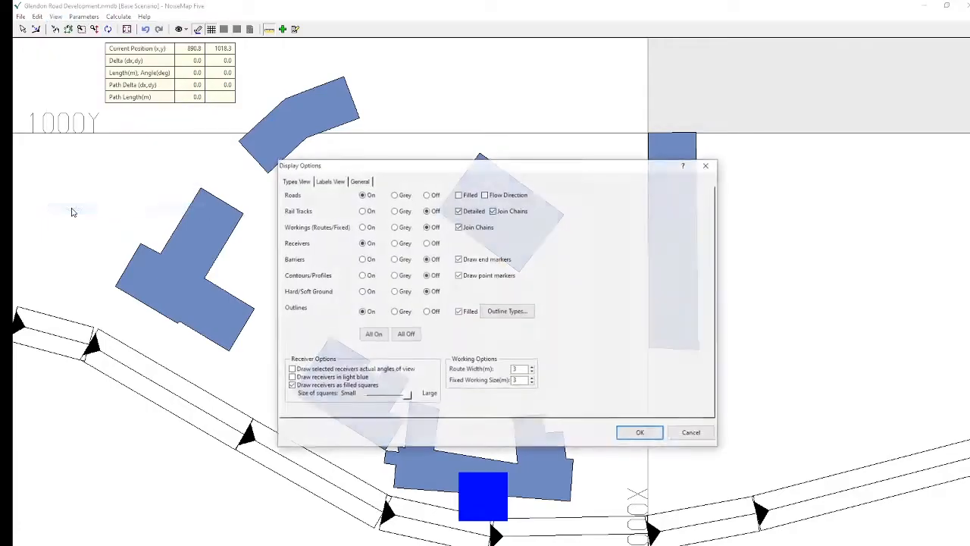
{"action": "left_click_drag", "start_coordinate": [409, 397], "coordinate": [372, 395]}
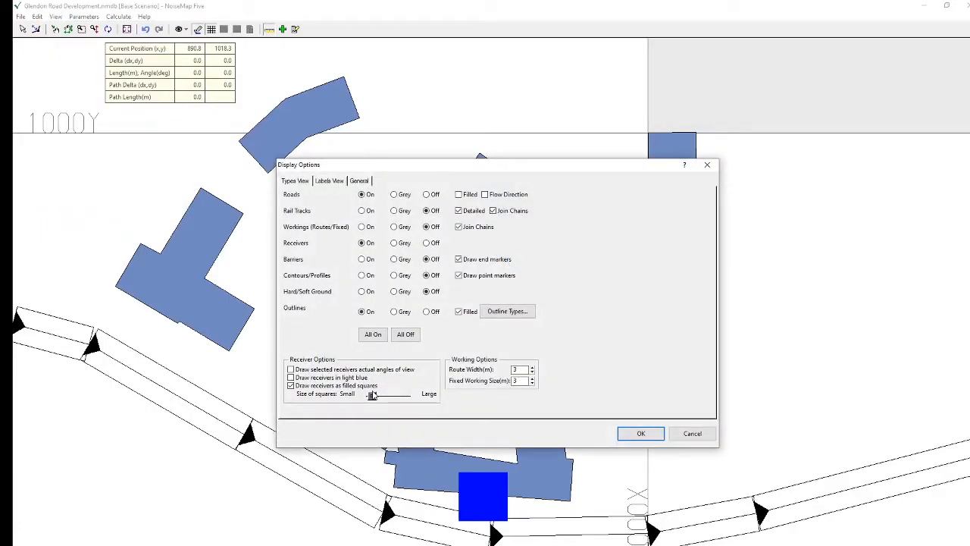
{"action": "left_click", "coordinate": [641, 433]}
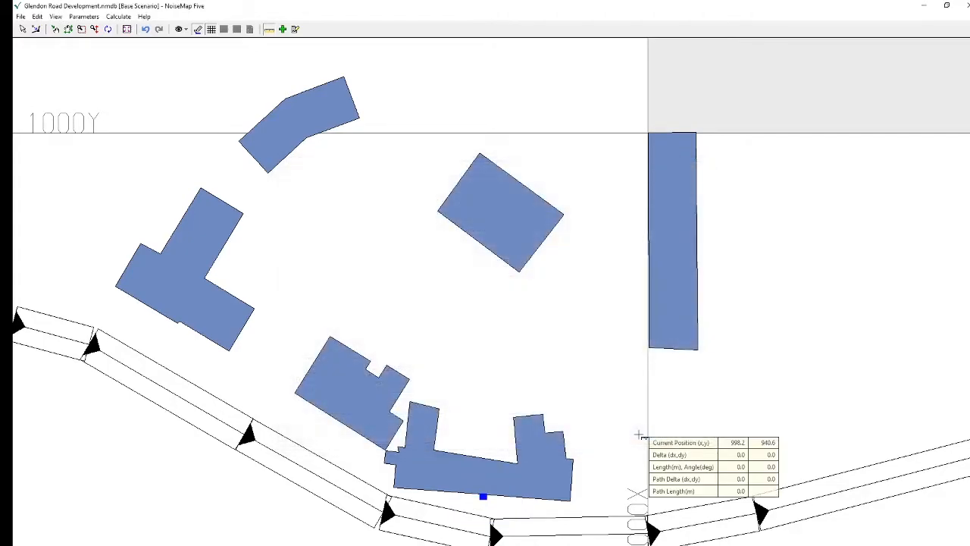
Measure the distance from the receiver to a point due east, beyond the southernmost building
{"action": "left_click", "coordinate": [487, 498]}
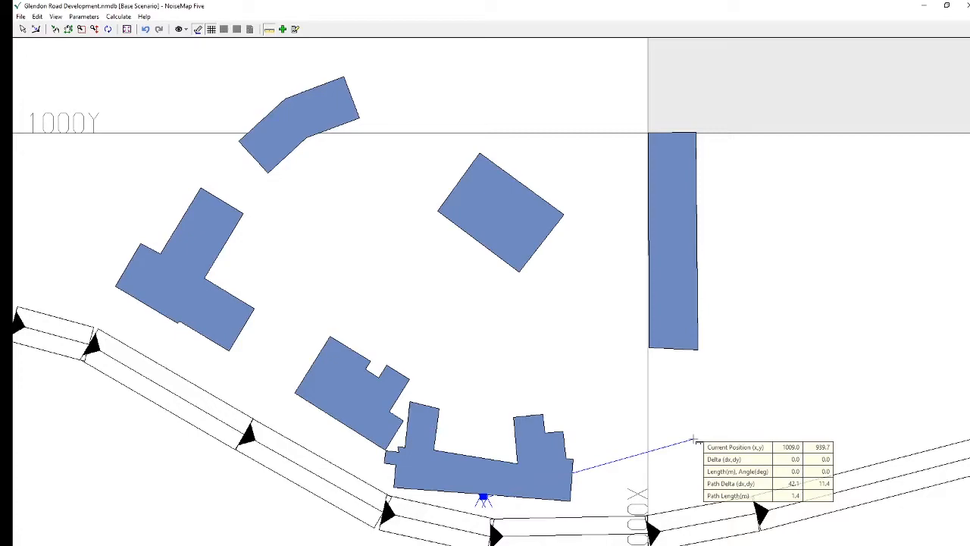
{"action": "double_click", "coordinate": [616, 491]}
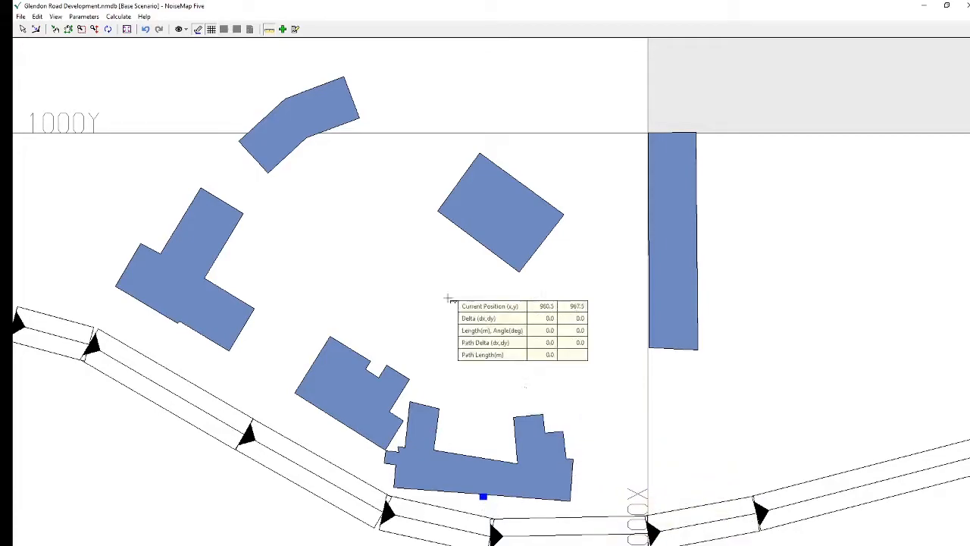
Delete the receiver at the southernmost building's road-facing facade
{"action": "left_click", "coordinate": [23, 28]}
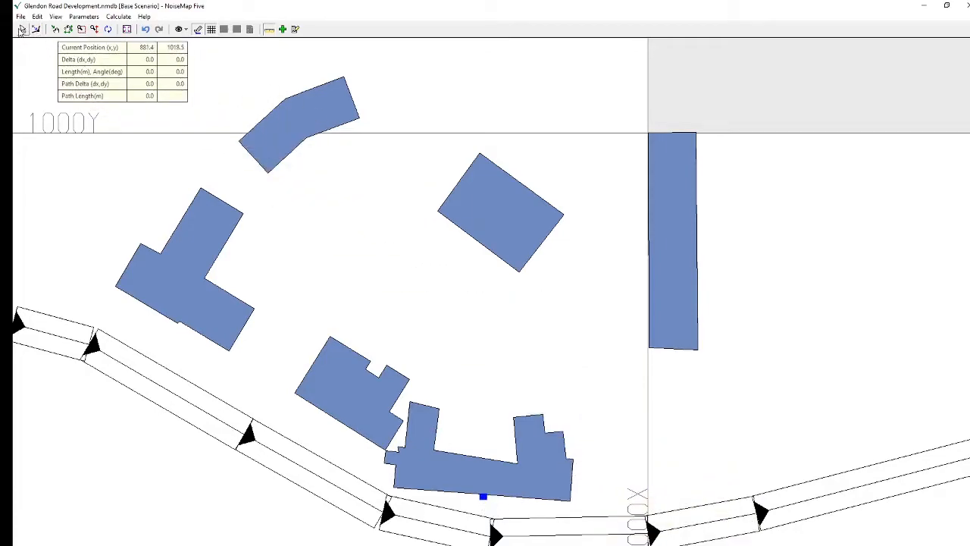
{"action": "left_click", "coordinate": [483, 498]}
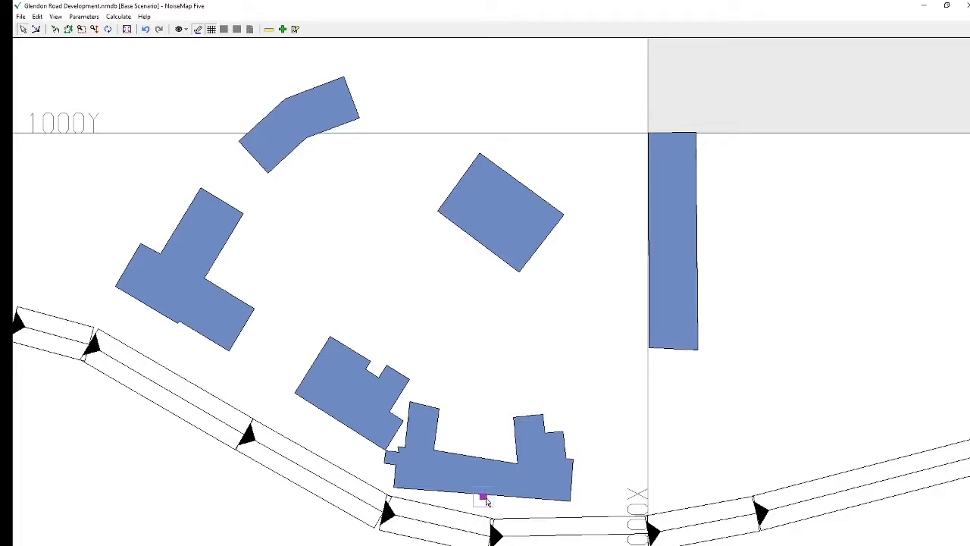
{"action": "key", "text": "Delete"}
Place a receiver at about (967.9, 928.1) on the southernmost building's road-facing facade, 1.5 m above ground, with a view angle of about 92° to 275°
{"action": "left_click", "coordinate": [283, 29]}
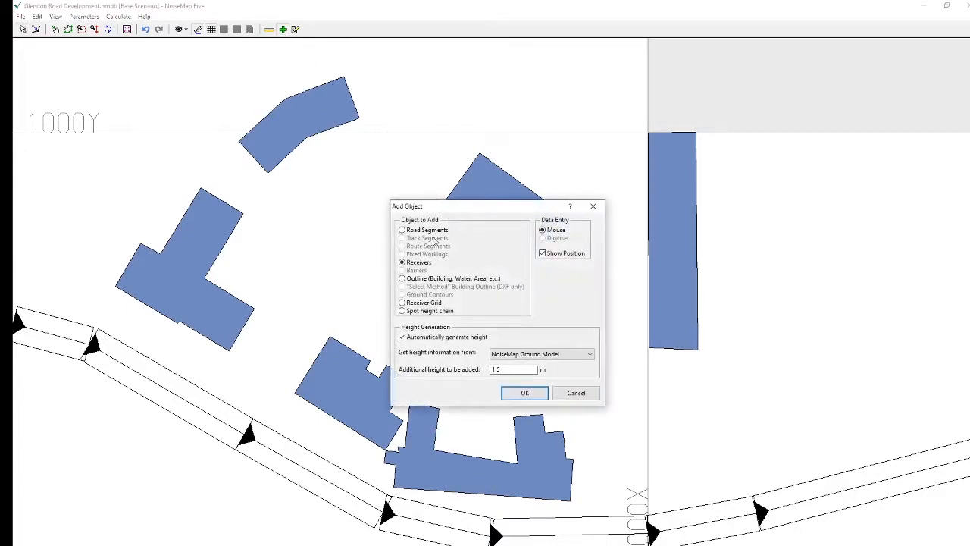
{"action": "left_click", "coordinate": [525, 392]}
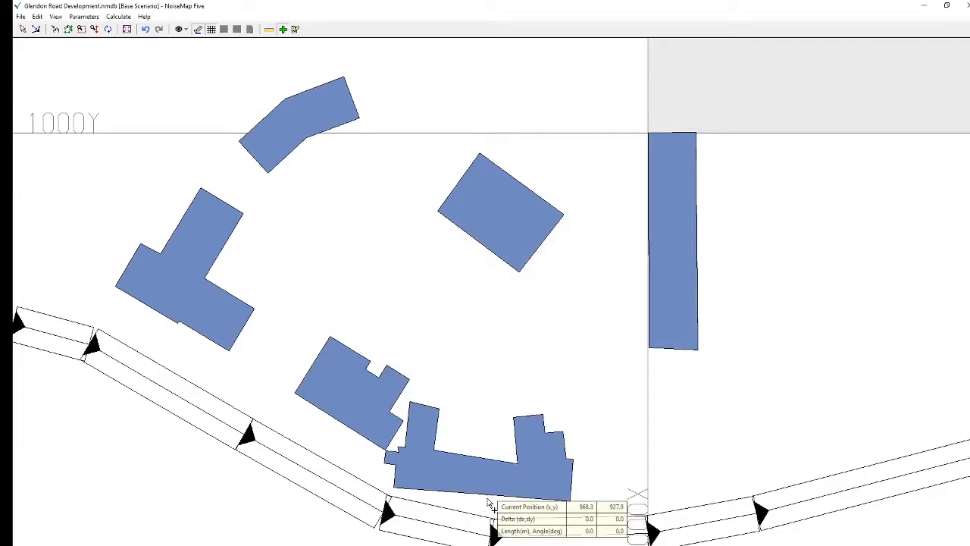
{"action": "left_click", "coordinate": [488, 500]}
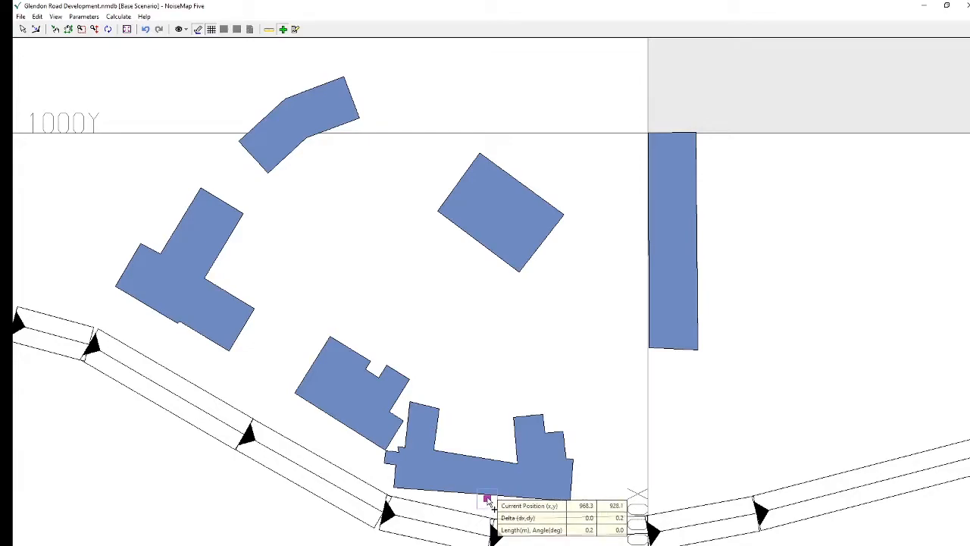
{"action": "right_click", "coordinate": [487, 497]}
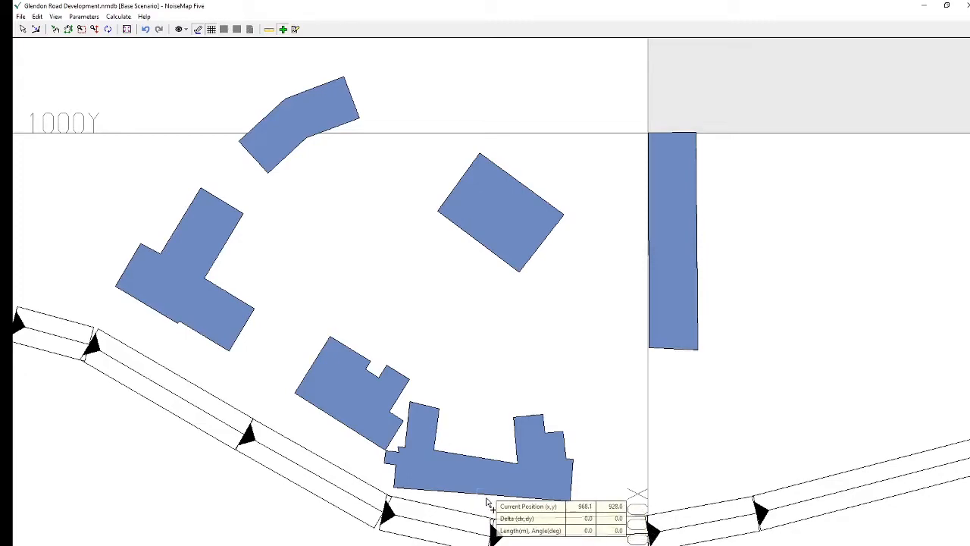
{"action": "left_click", "coordinate": [486, 497]}
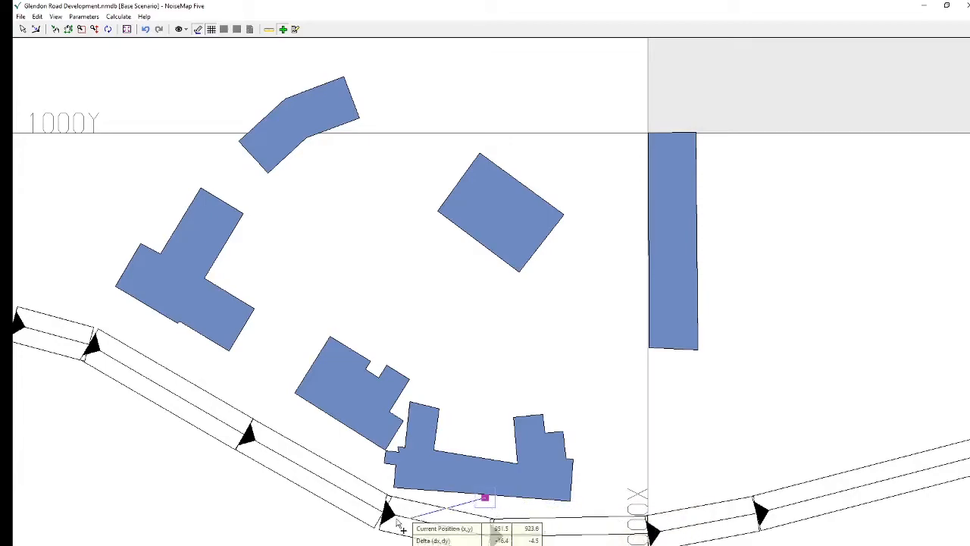
{"action": "left_click", "coordinate": [359, 491]}
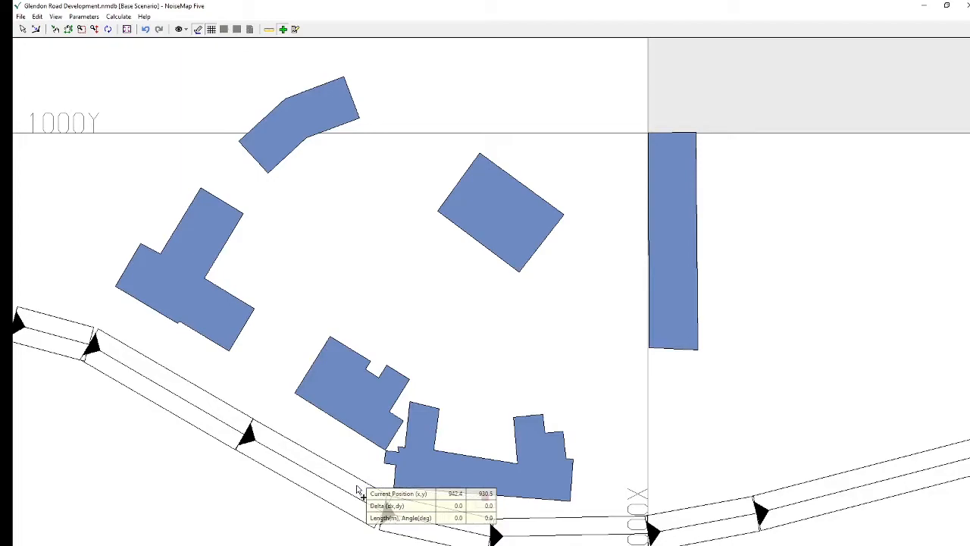
{"action": "right_click", "coordinate": [359, 491]}
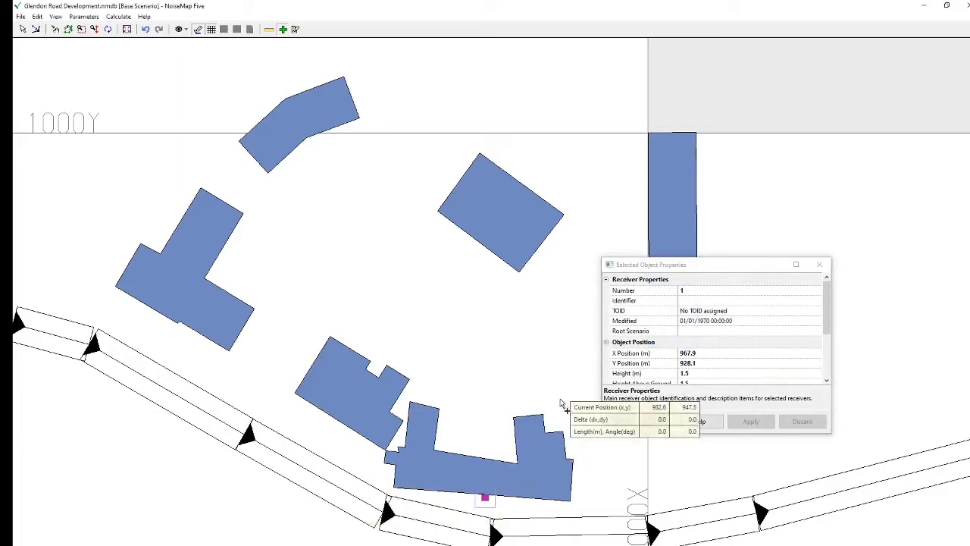
Enlarge the Selected Object Properties window to view all of the new receiver's properties
{"action": "left_click", "coordinate": [713, 257]}
{"action": "left_click_drag", "start_coordinate": [713, 257], "coordinate": [681, 105]}
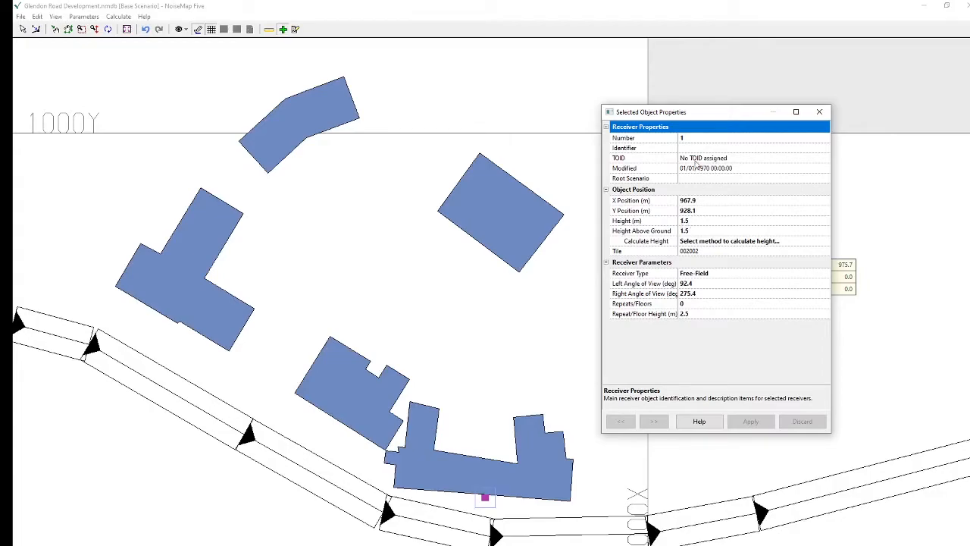
Set the new receiver's identifier to Rec 1 and its receiver type to Facade
{"action": "left_click", "coordinate": [689, 147]}
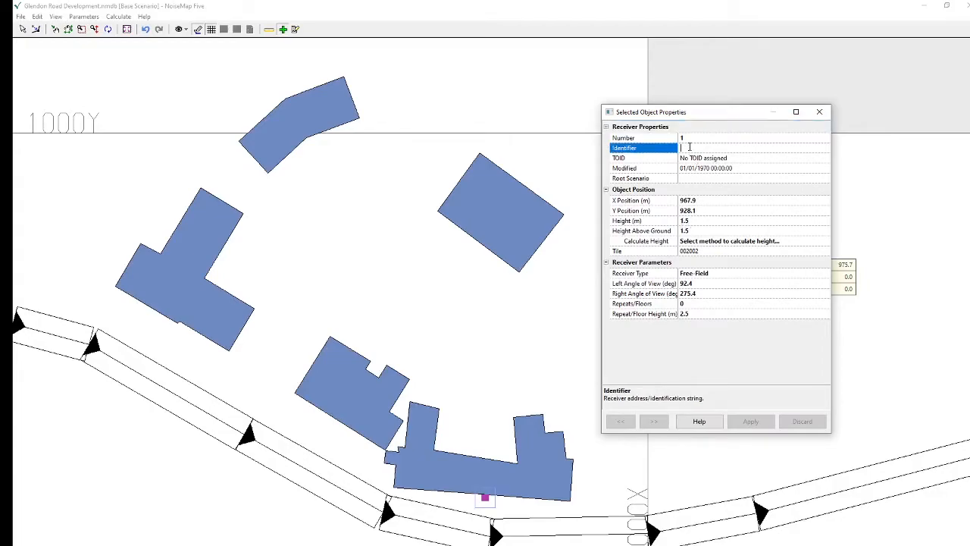
{"action": "type", "text": "Rec 1"}
{"action": "left_click", "coordinate": [699, 277]}
{"action": "left_click", "coordinate": [700, 299]}
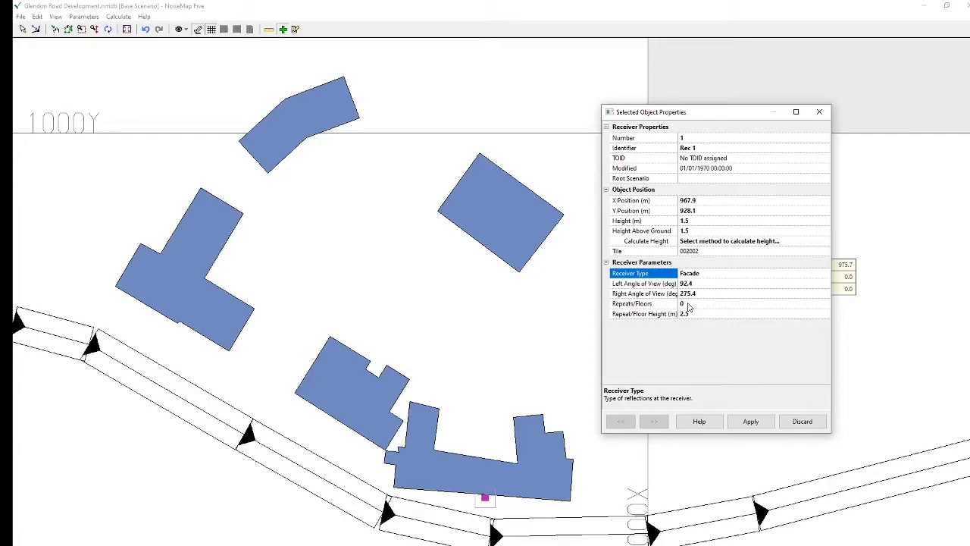
Set the receiver's repeats/floors to 1 and apply its property changes
{"action": "left_click", "coordinate": [689, 303]}
{"action": "type", "text": "1"}
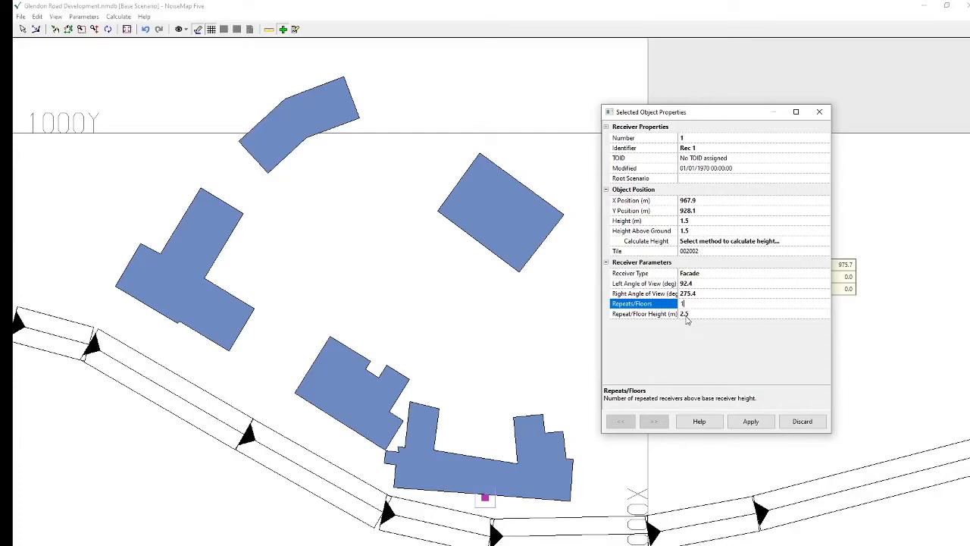
{"action": "left_click", "coordinate": [750, 421]}
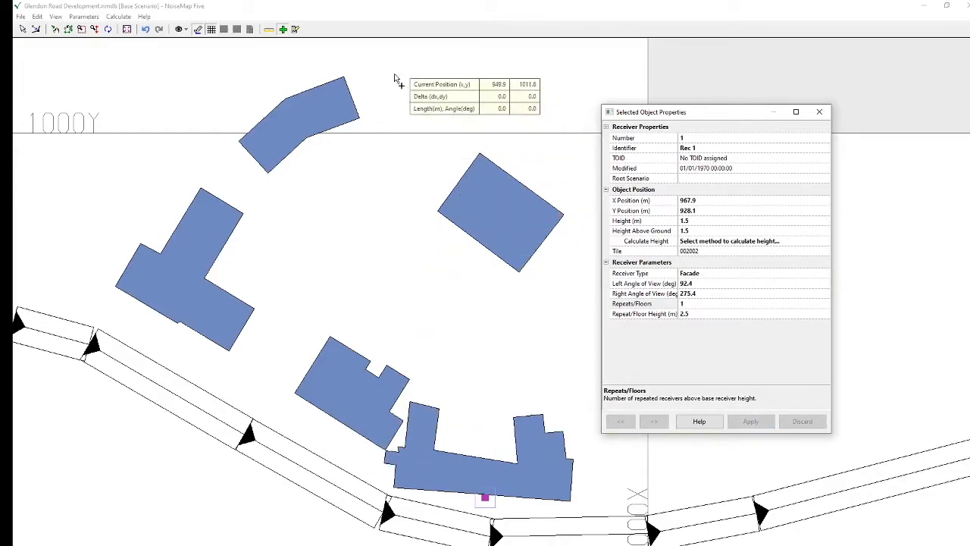
Place a second receiver at about (937.7, 943.1) on the middle building's road-facing facade, with a view angle of about 137° to 302°
{"action": "left_click", "coordinate": [283, 30]}
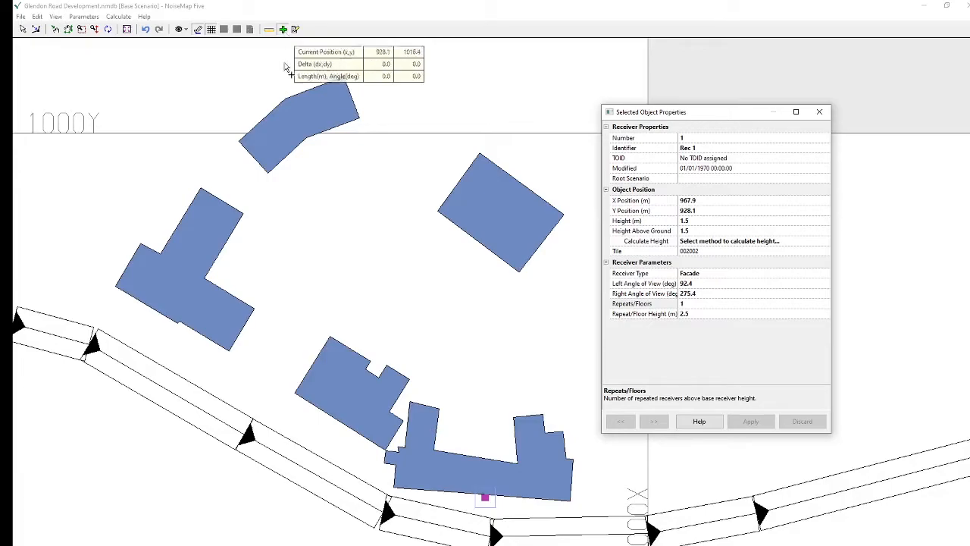
{"action": "left_click", "coordinate": [332, 423]}
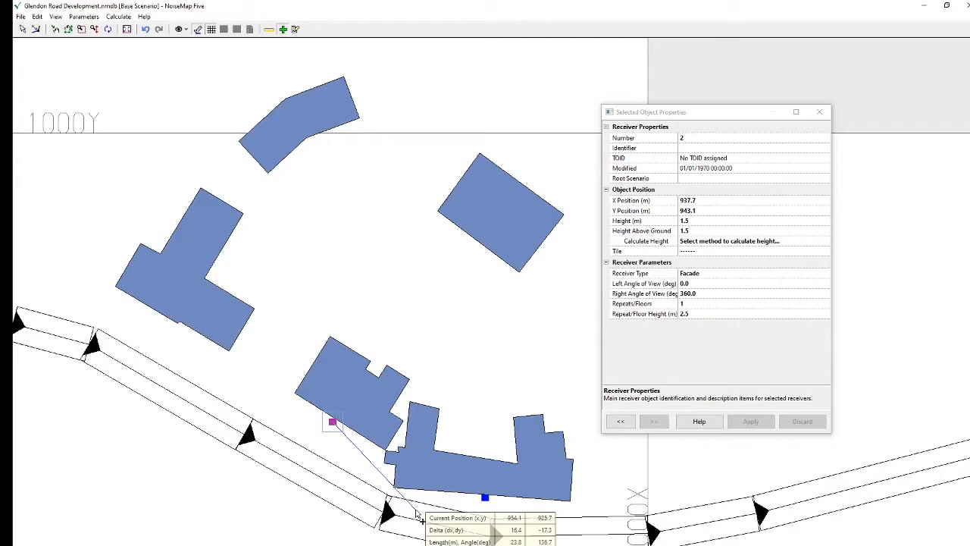
{"action": "left_click", "coordinate": [417, 515]}
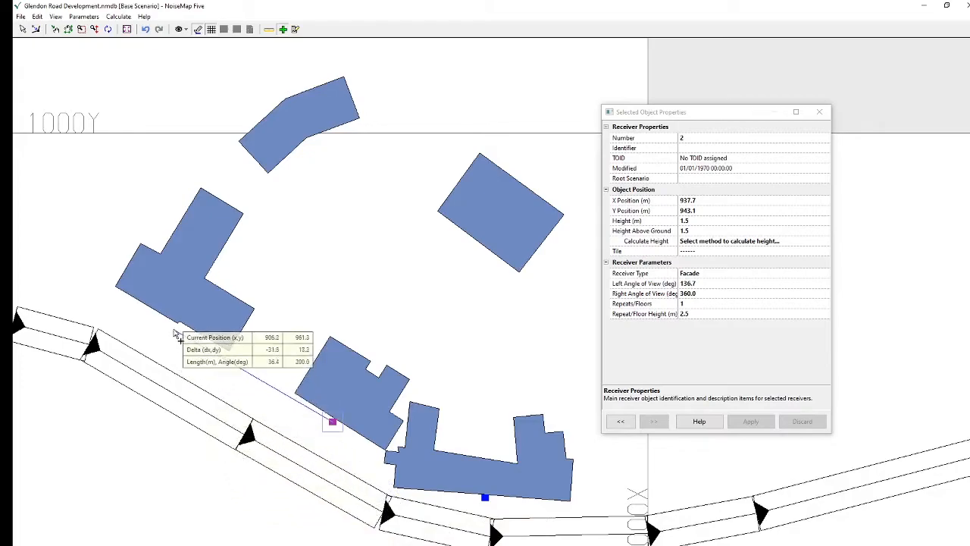
{"action": "left_click", "coordinate": [89, 272]}
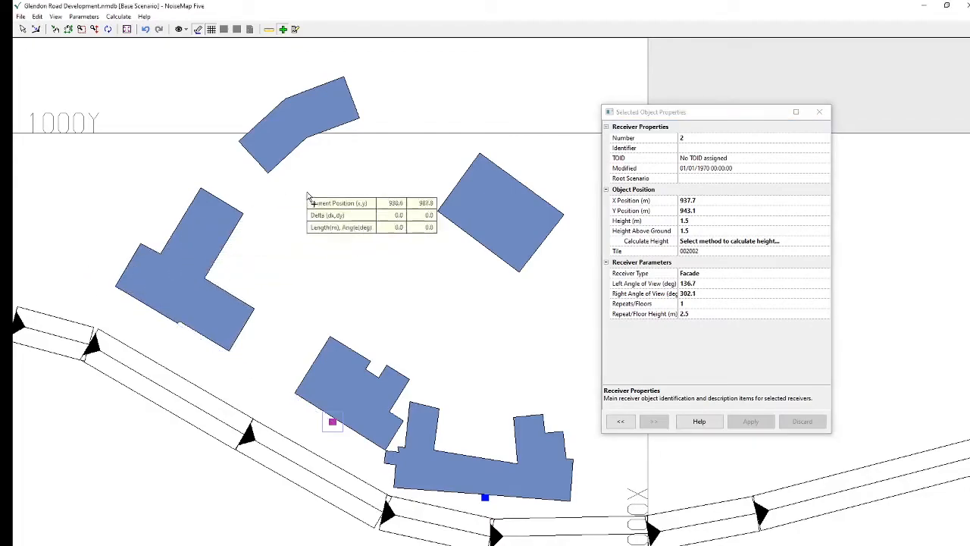
Enter Rec 1 as the second receiver's identifier
{"action": "left_click", "coordinate": [692, 148]}
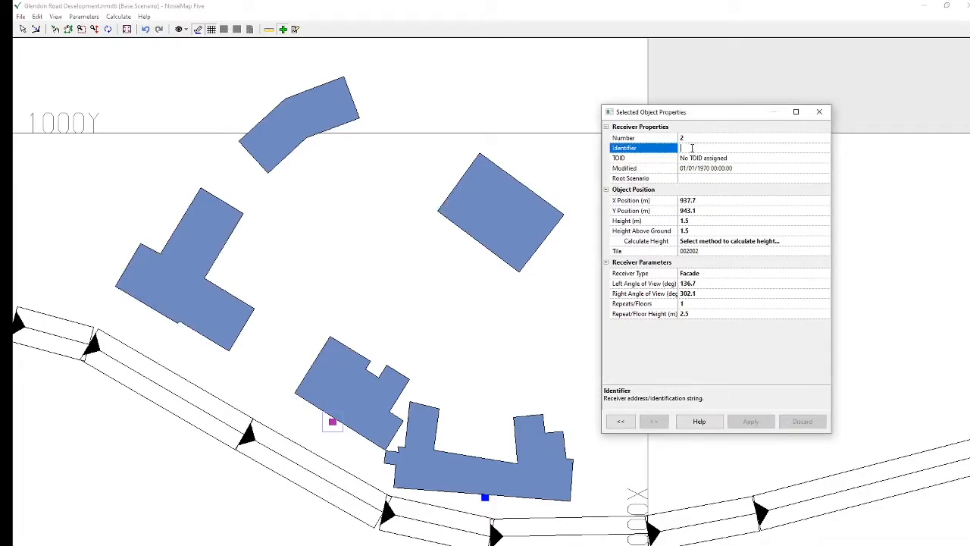
{"action": "type", "text": "Rec"}
{"action": "type", "text": "1"}
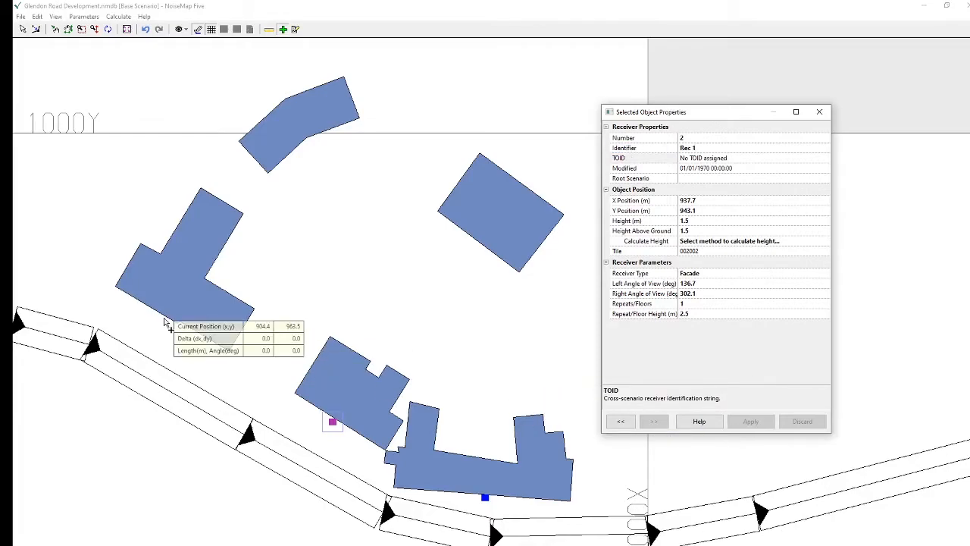
Place a third receiver at about (904.4, 963.5) on the westernmost building's road-facing facade, with a view angle of about 126° to 302°
{"action": "left_click", "coordinate": [164, 319]}
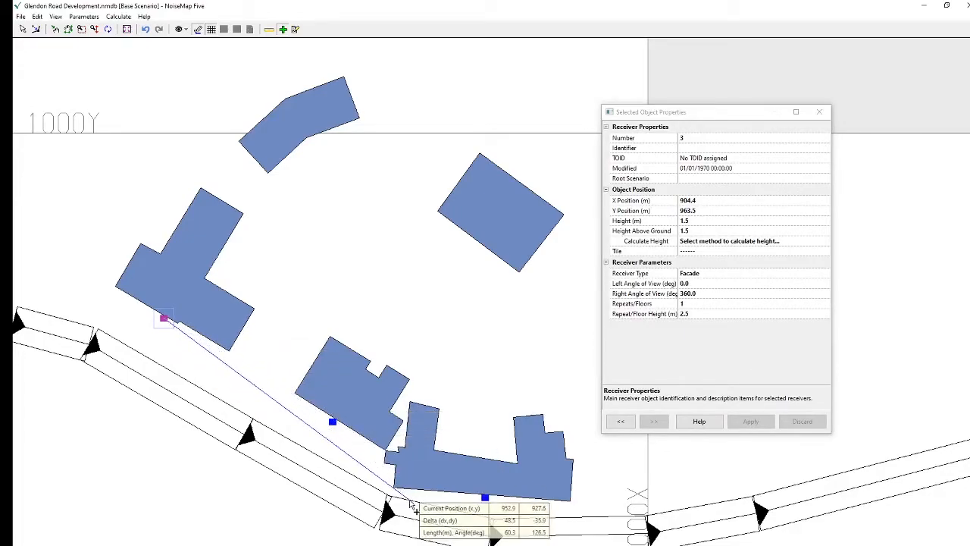
{"action": "left_click", "coordinate": [413, 504]}
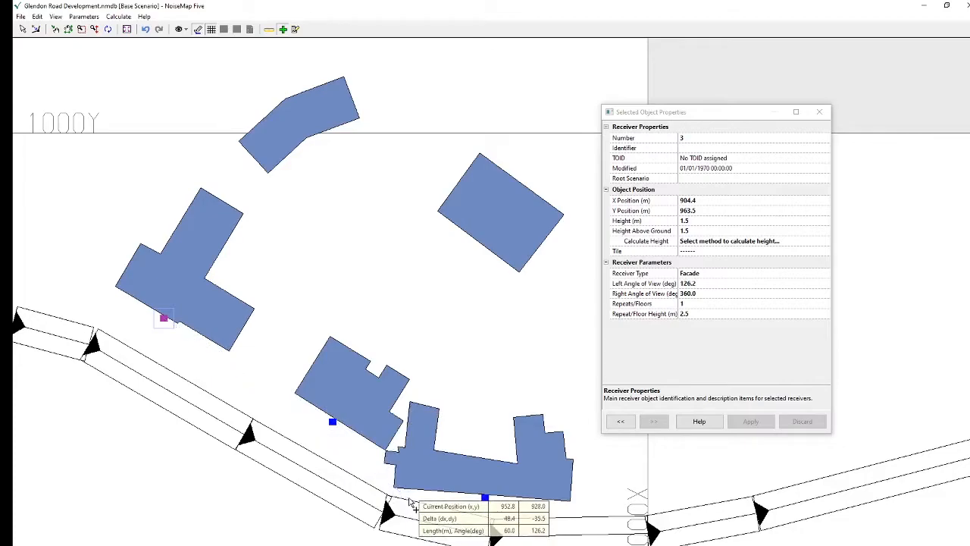
{"action": "left_click", "coordinate": [25, 236]}
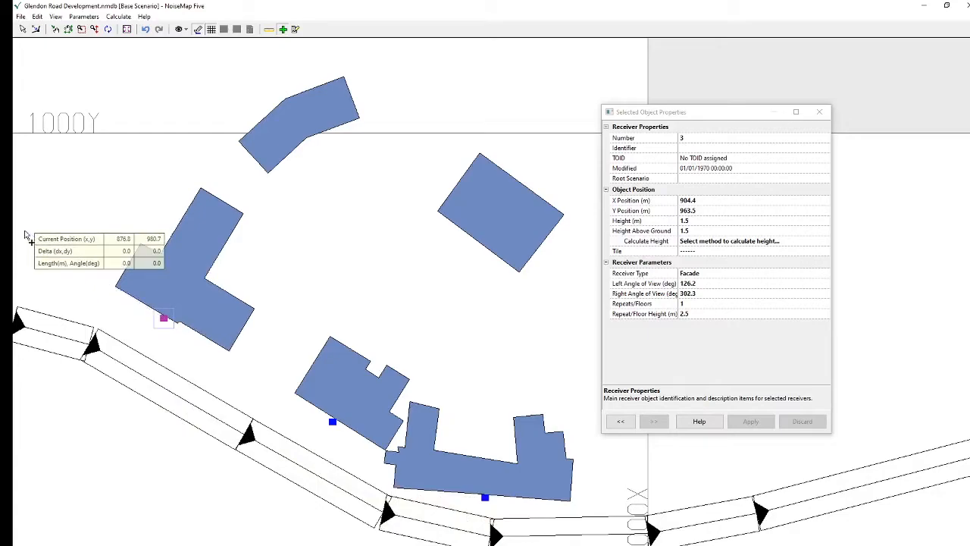
Set the third receiver's identifier to Rec 3 and apply the change
{"action": "left_click", "coordinate": [709, 148]}
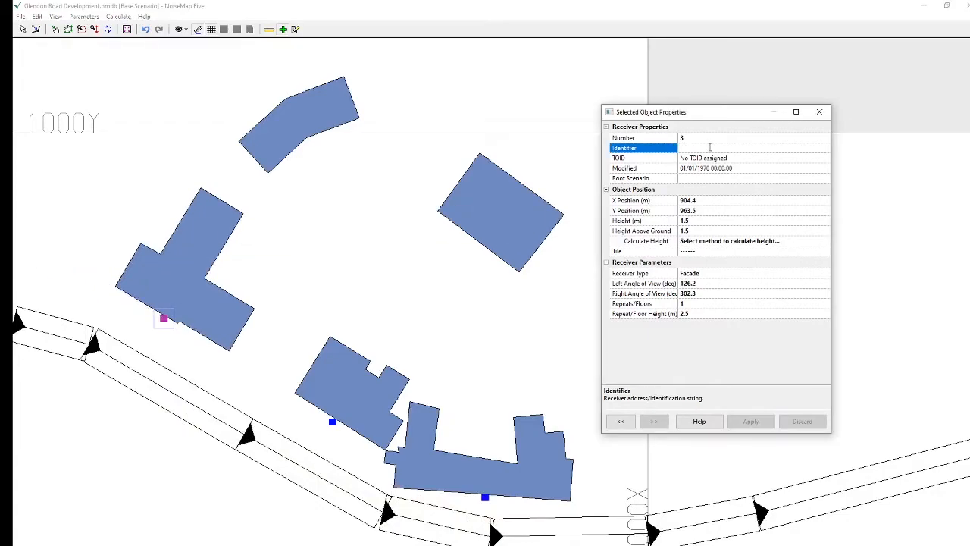
{"action": "type", "text": "Rec 3"}
{"action": "key", "text": "Tab"}
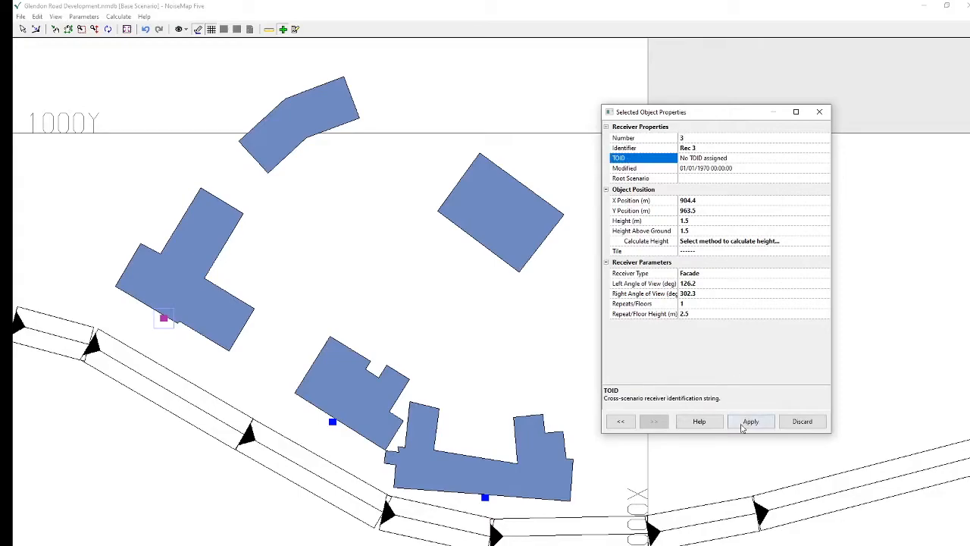
{"action": "left_click", "coordinate": [750, 421]}
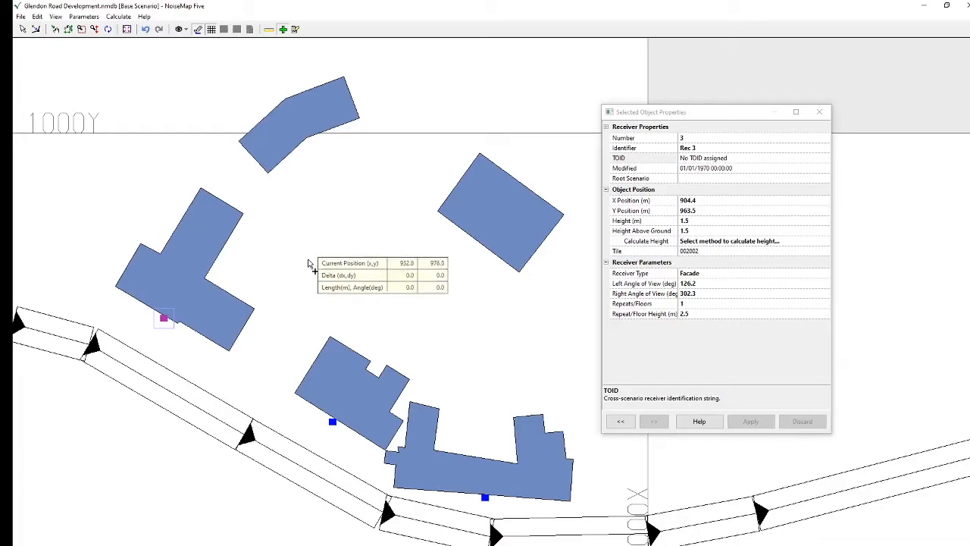
{"action": "left_click", "coordinate": [265, 353]}
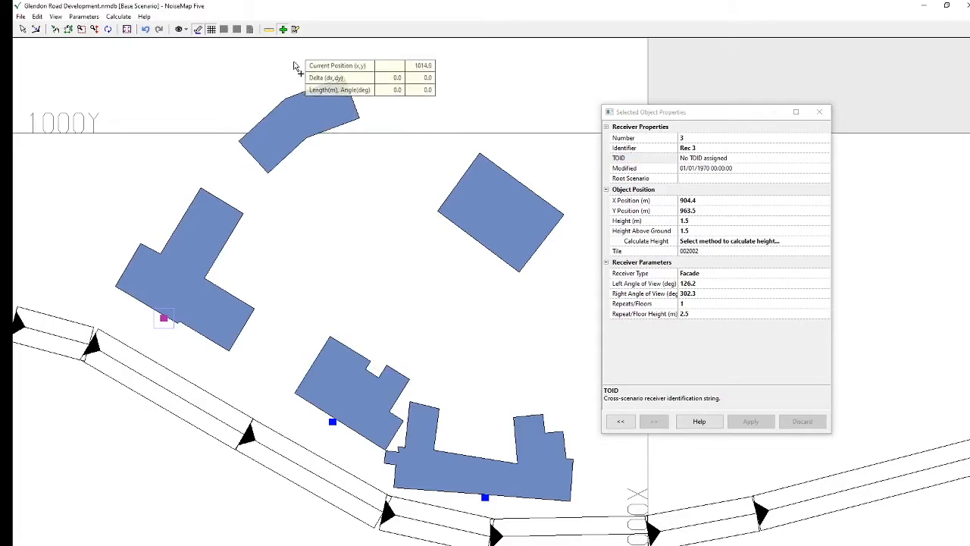
Start committing the receiver changes to a new child scenario based on the current scenario
{"action": "left_click", "coordinate": [20, 17]}
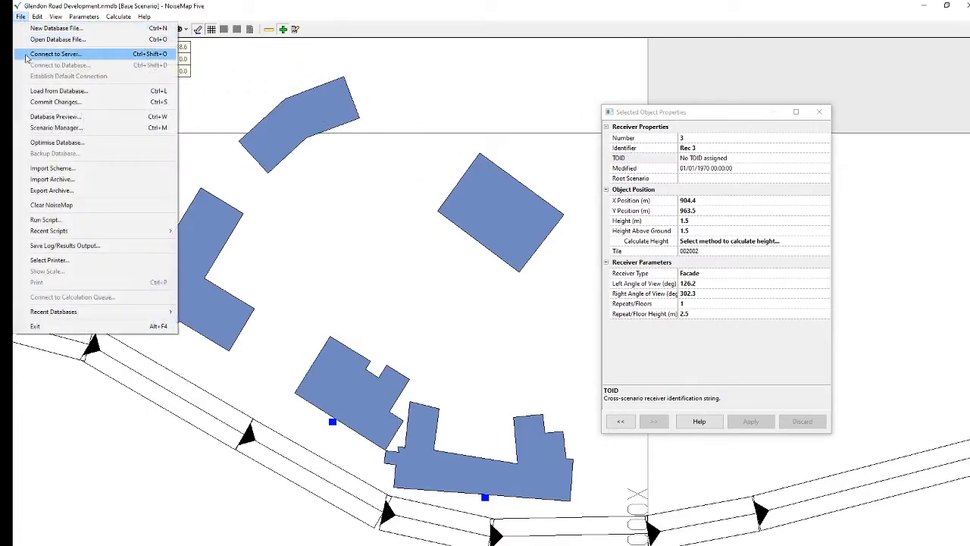
{"action": "left_click", "coordinate": [38, 105]}
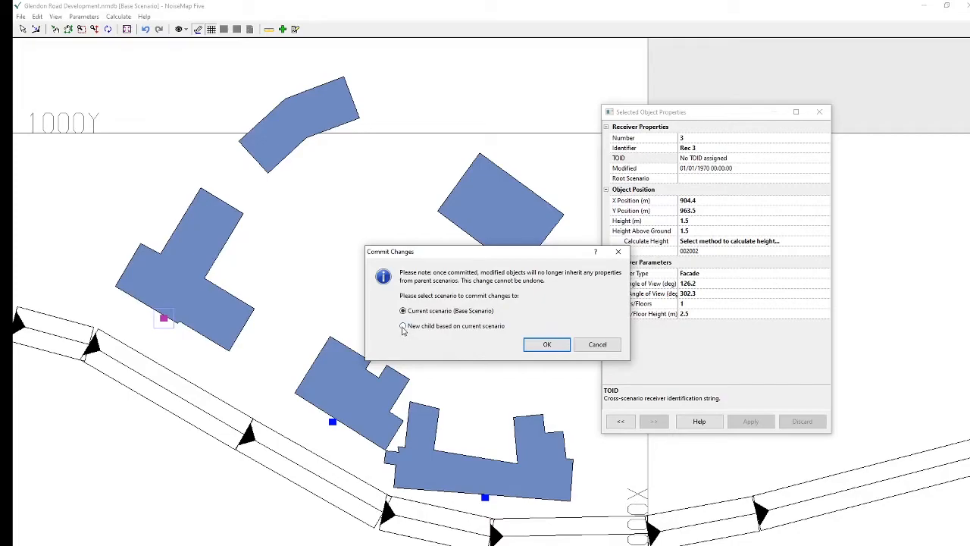
{"action": "left_click", "coordinate": [403, 327]}
{"action": "left_click", "coordinate": [546, 344]}
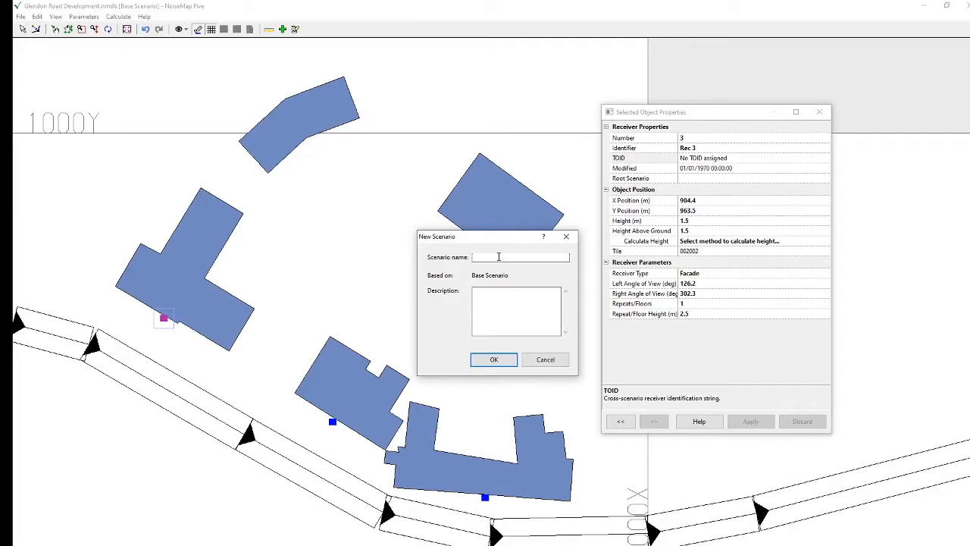
Name the new scenario "With 3 receivers", describe it as "3 Test Receivers", and complete the commit
{"action": "type", "text": "With 3 receivers"}
{"action": "left_click", "coordinate": [503, 298]}
{"action": "type", "text": "3 Test Receivers"}
{"action": "left_click", "coordinate": [494, 359]}
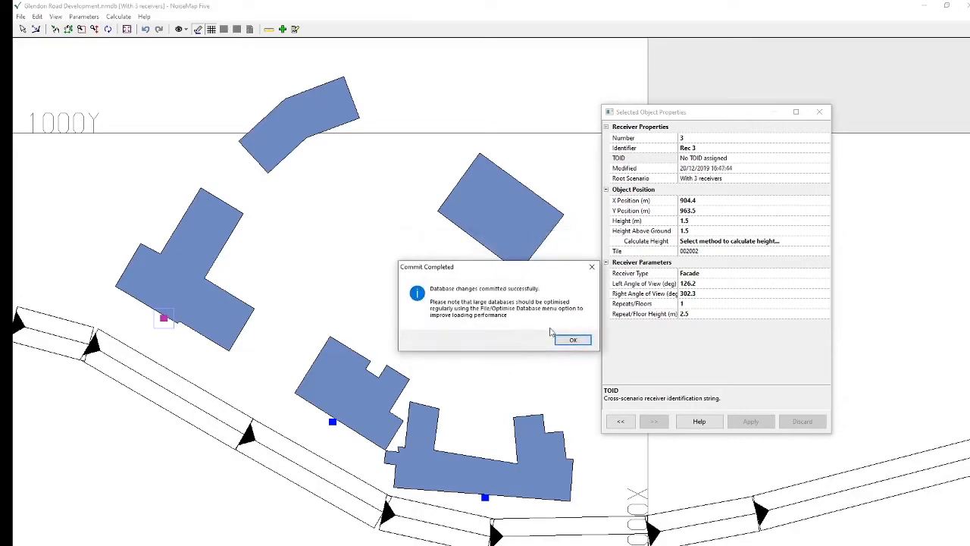
{"action": "left_click", "coordinate": [572, 340]}
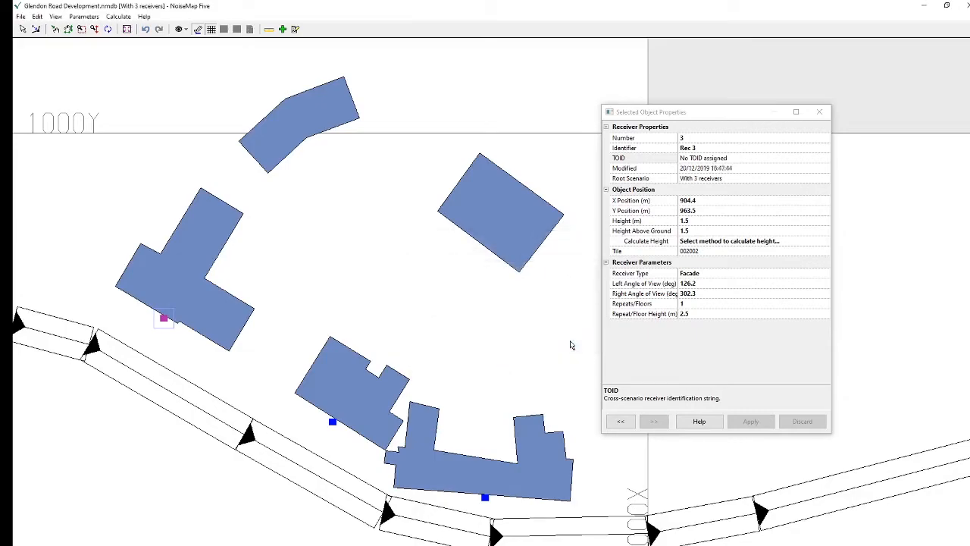
Open the Traffic Flow Manager, widened to show the flow, speed and %HGV columns
{"action": "left_click", "coordinate": [83, 16]}
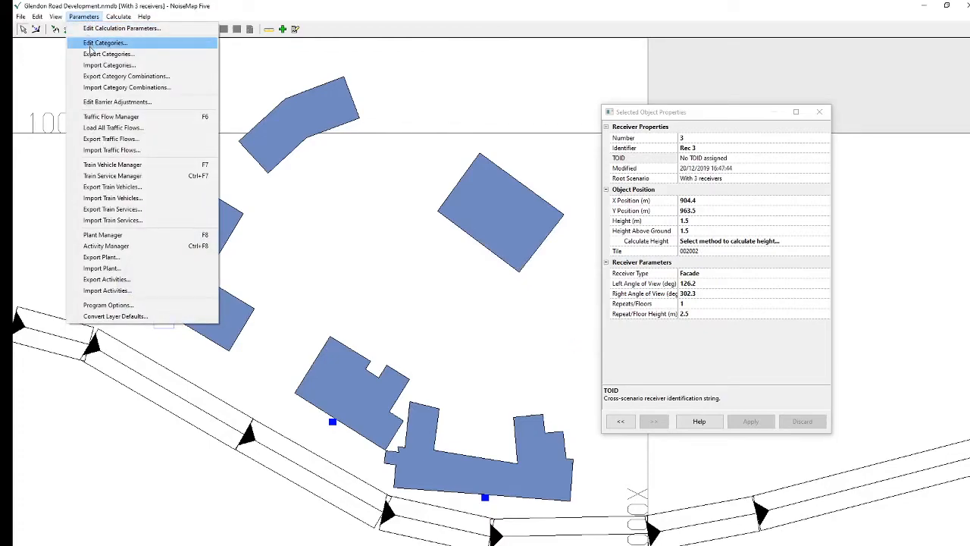
{"action": "left_click", "coordinate": [108, 121]}
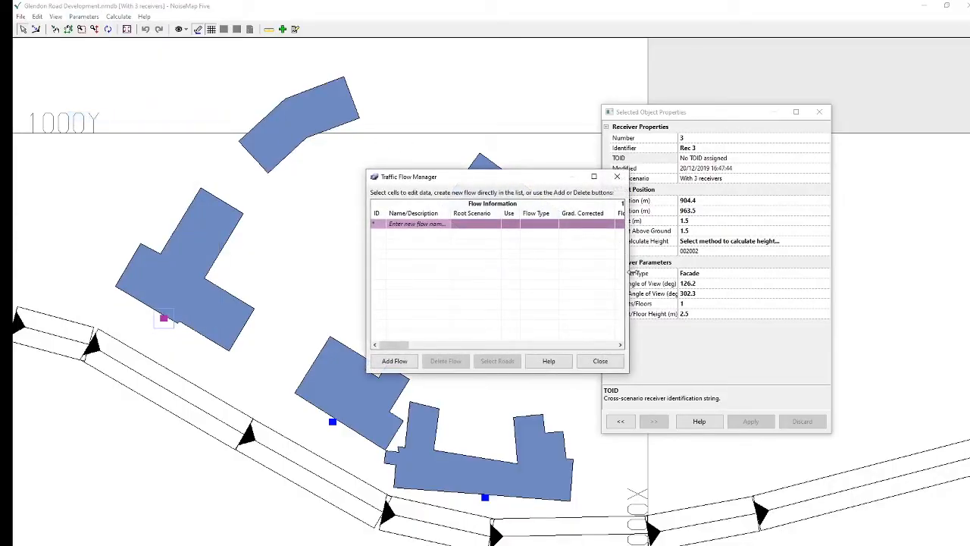
{"action": "left_click_drag", "start_coordinate": [628, 271], "coordinate": [848, 275]}
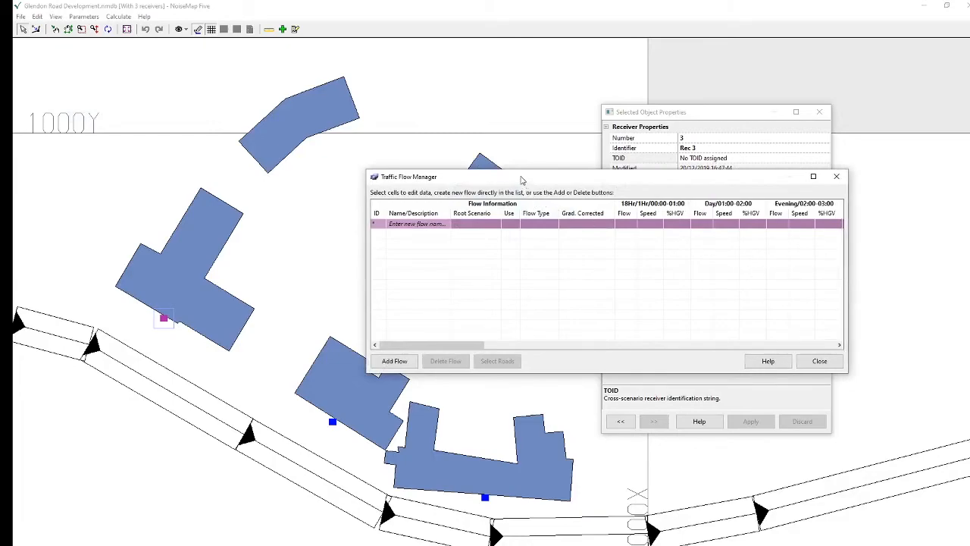
{"action": "left_click_drag", "start_coordinate": [523, 181], "coordinate": [461, 149]}
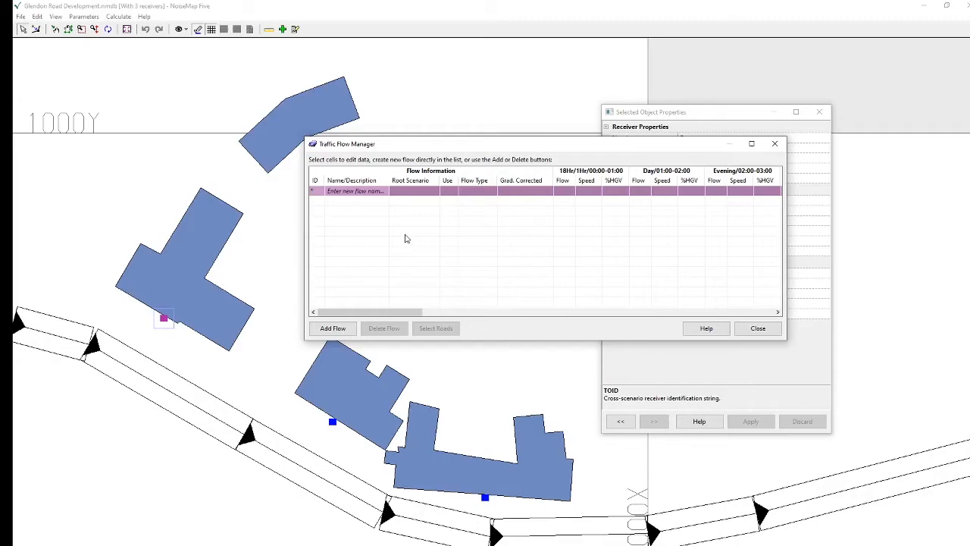
Create a new traffic flow named Glendon Road
{"action": "left_click", "coordinate": [349, 192]}
{"action": "left_click", "coordinate": [348, 192]}
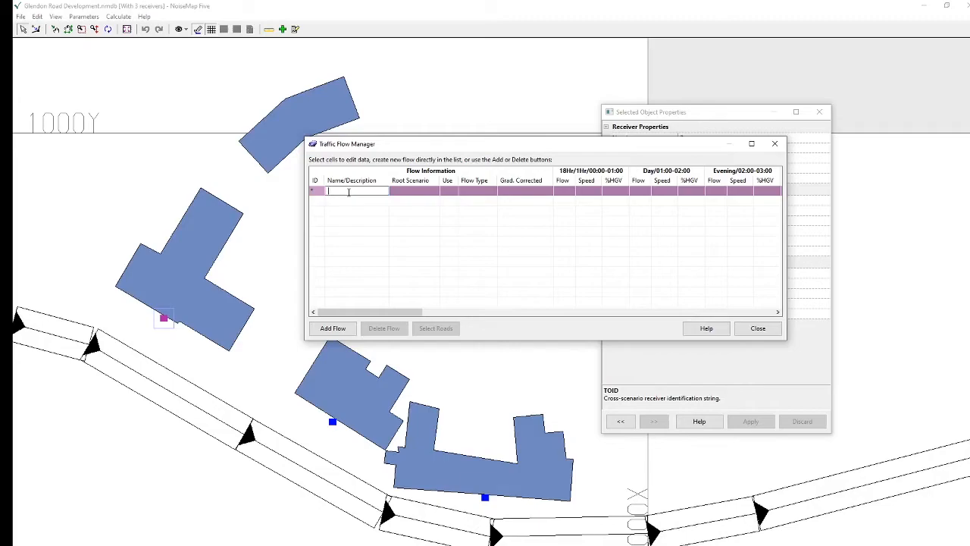
{"action": "type", "text": "Glendon Road"}
Set the Glendon Road 18-hour flow to 10000 vehicles, speed 60 and 10 %HGV, and close the Traffic Flow Manager
{"action": "left_click", "coordinate": [563, 191]}
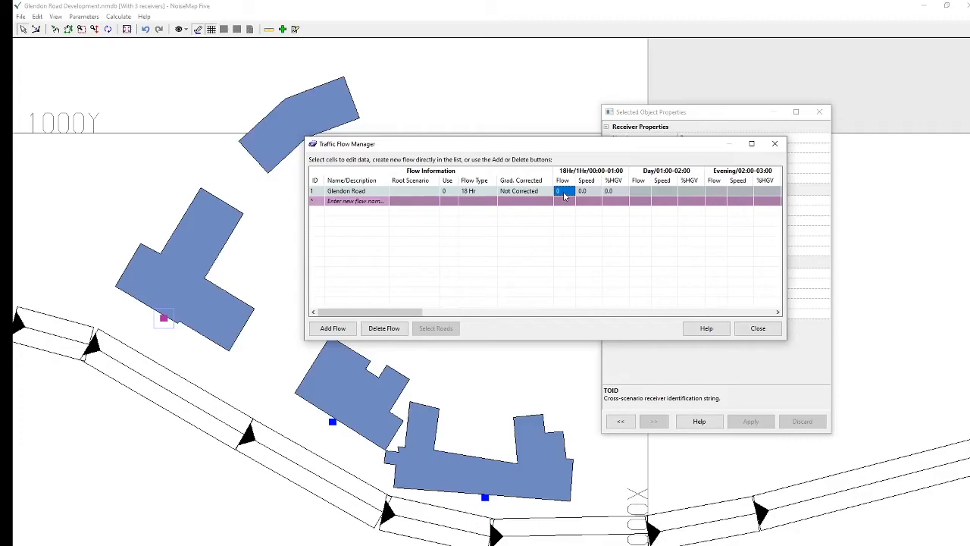
{"action": "left_click", "coordinate": [564, 192]}
{"action": "type", "text": "10000"}
{"action": "key", "text": "Tab"}
{"action": "type", "text": "60"}
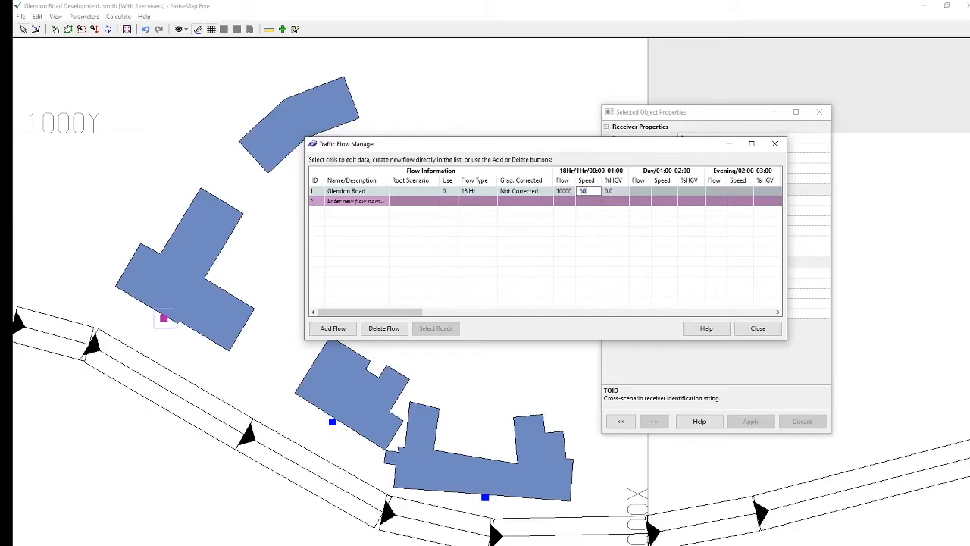
{"action": "key", "text": "Tab"}
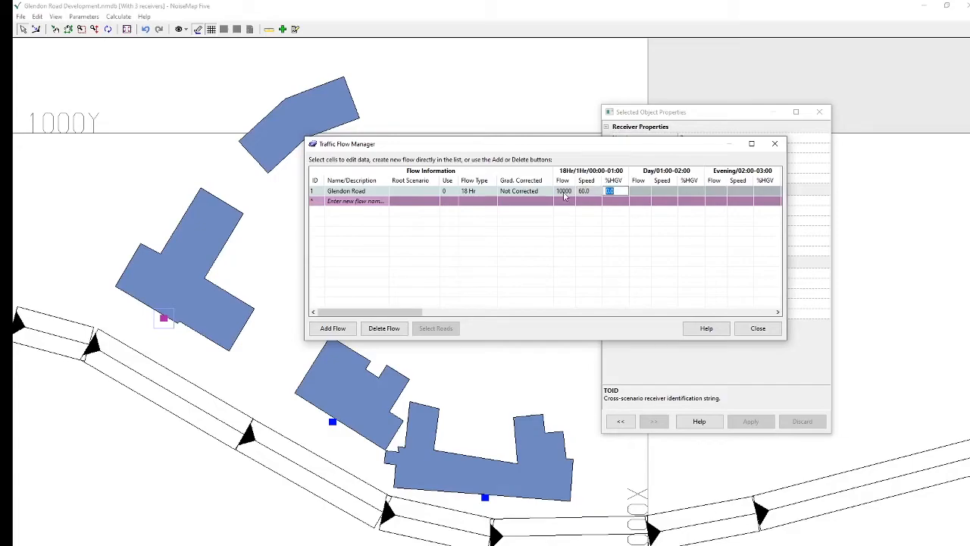
{"action": "type", "text": "10"}
{"action": "key", "text": "Return"}
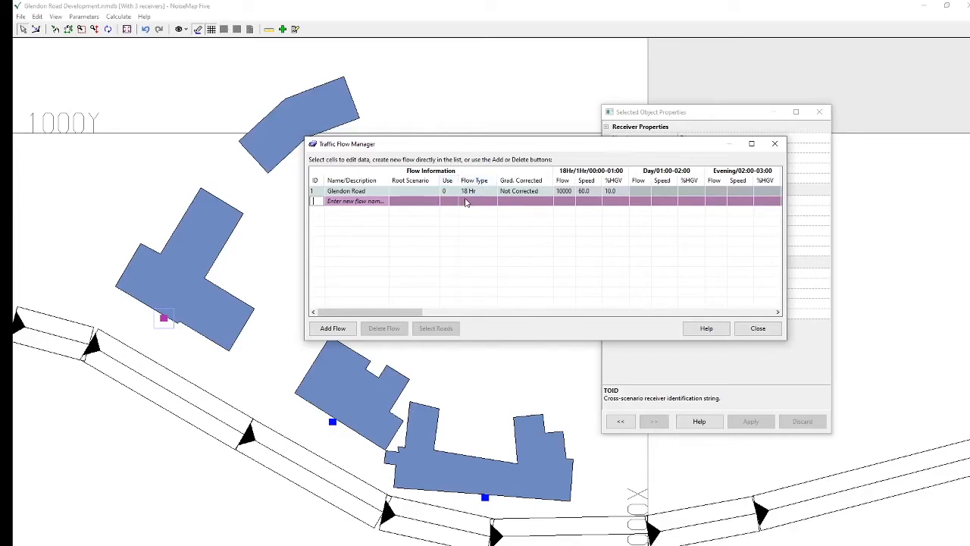
{"action": "left_click", "coordinate": [769, 333]}
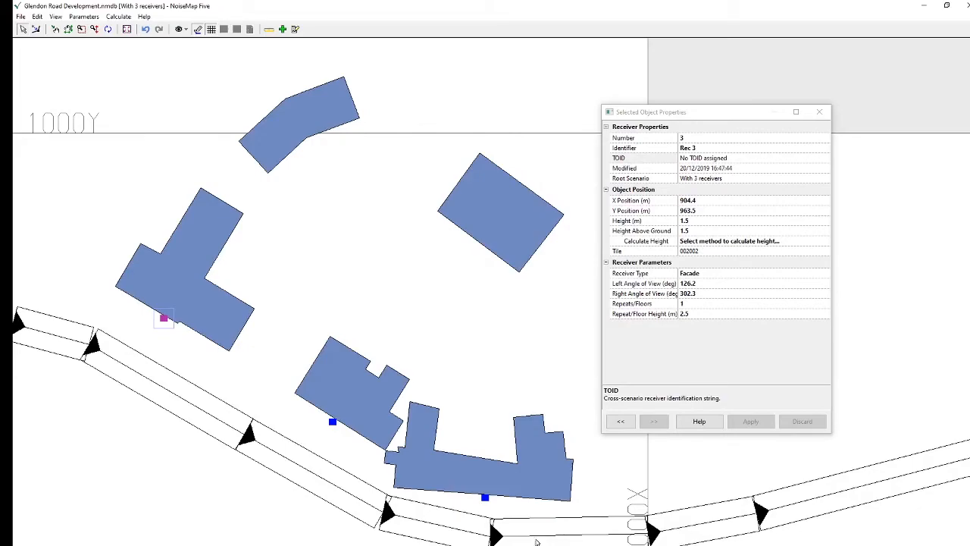
Assign the Glendon Road traffic flow to the westernmost road segment, apply the change and reselect the segment to check it
{"action": "left_click", "coordinate": [47, 337]}
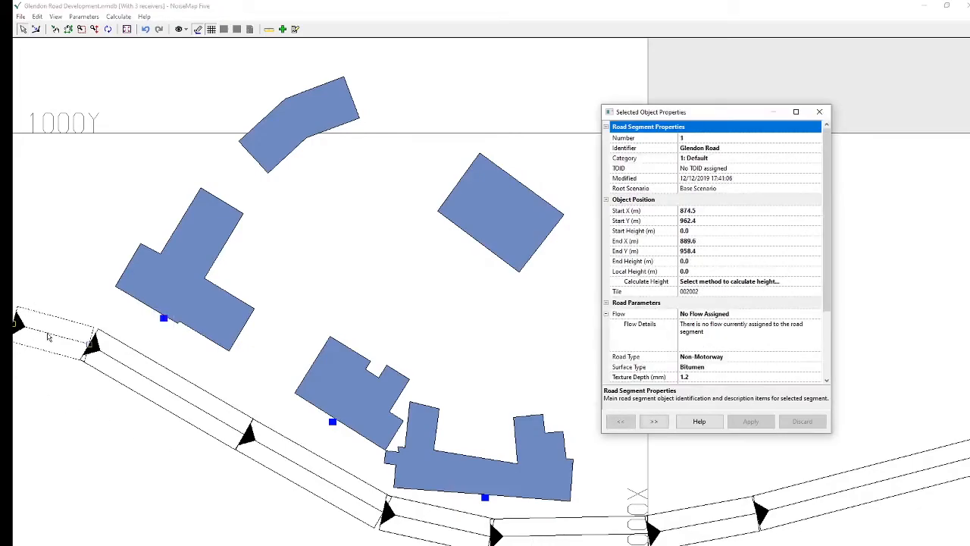
{"action": "left_click", "coordinate": [716, 314]}
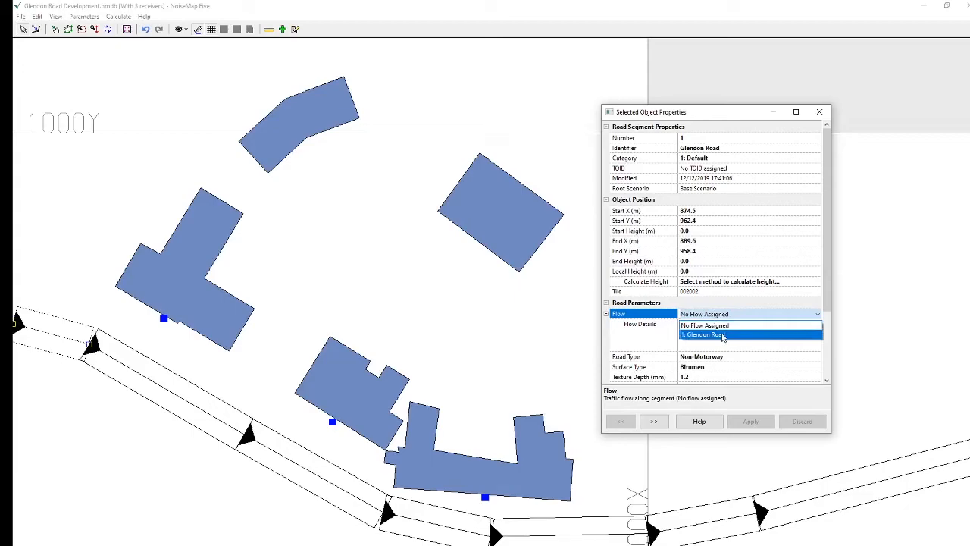
{"action": "left_click", "coordinate": [722, 335]}
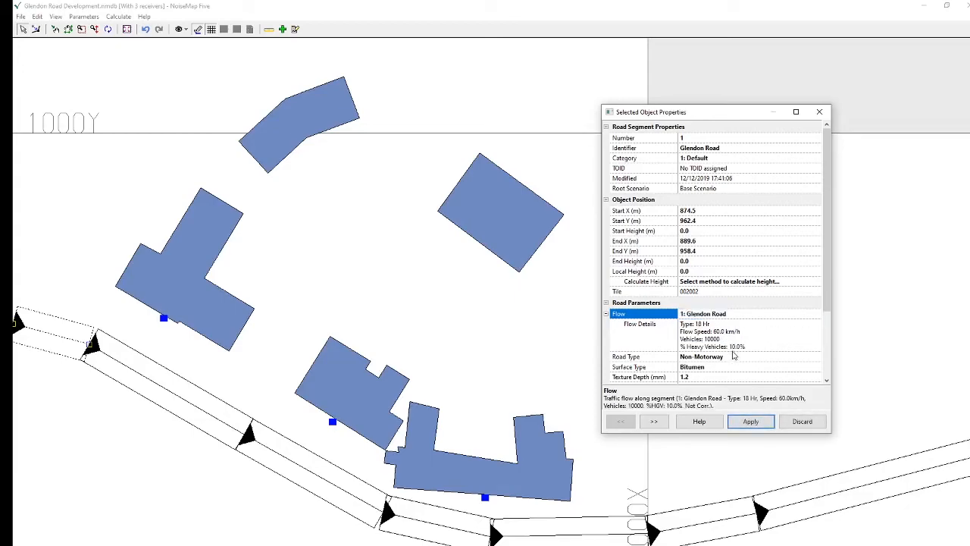
{"action": "left_click", "coordinate": [177, 398]}
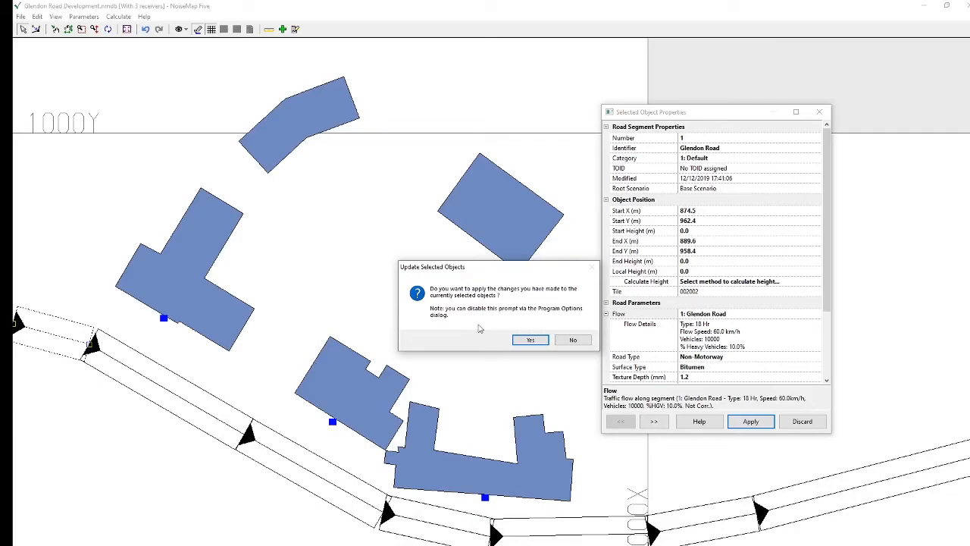
{"action": "left_click", "coordinate": [528, 340]}
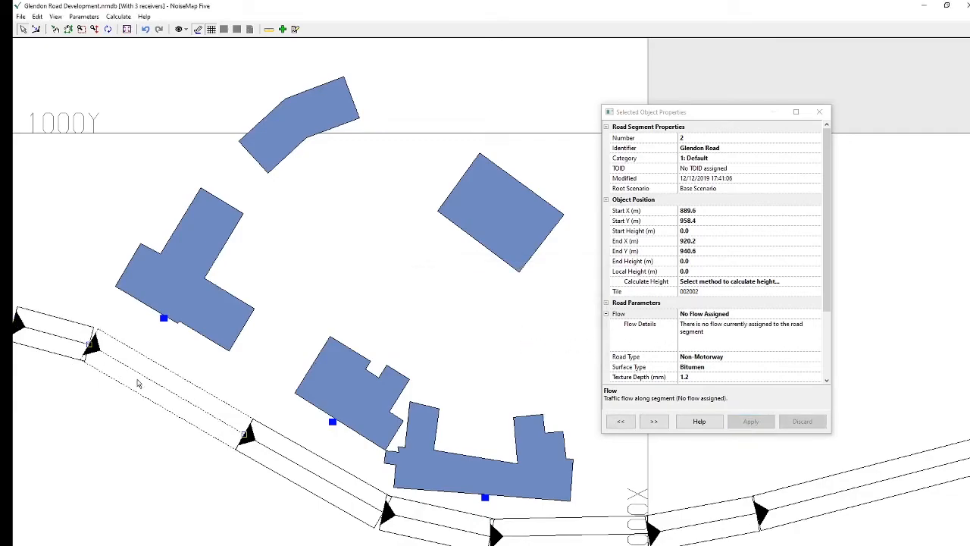
{"action": "left_click", "coordinate": [58, 336]}
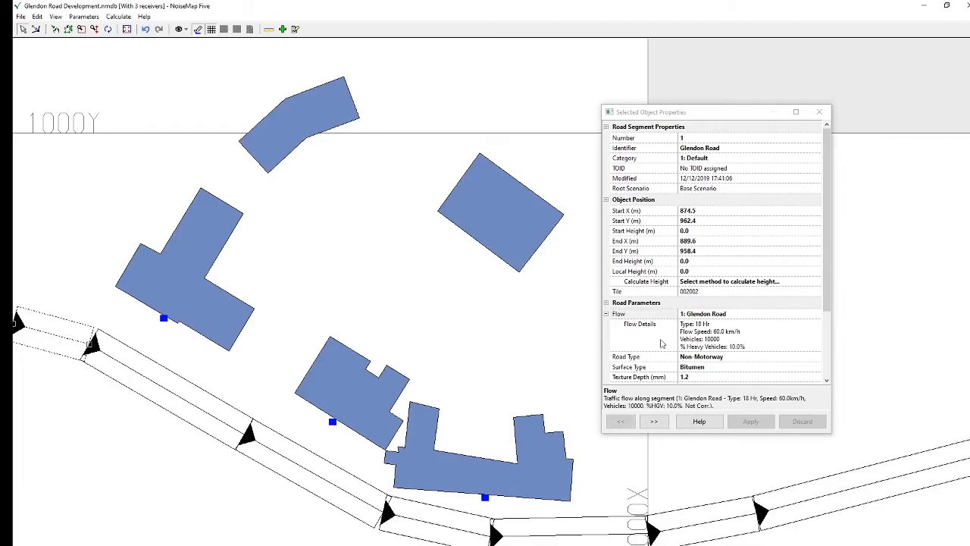
Assign the Glendon Road traffic flow to the second road segment from the west and apply it
{"action": "left_click", "coordinate": [191, 406]}
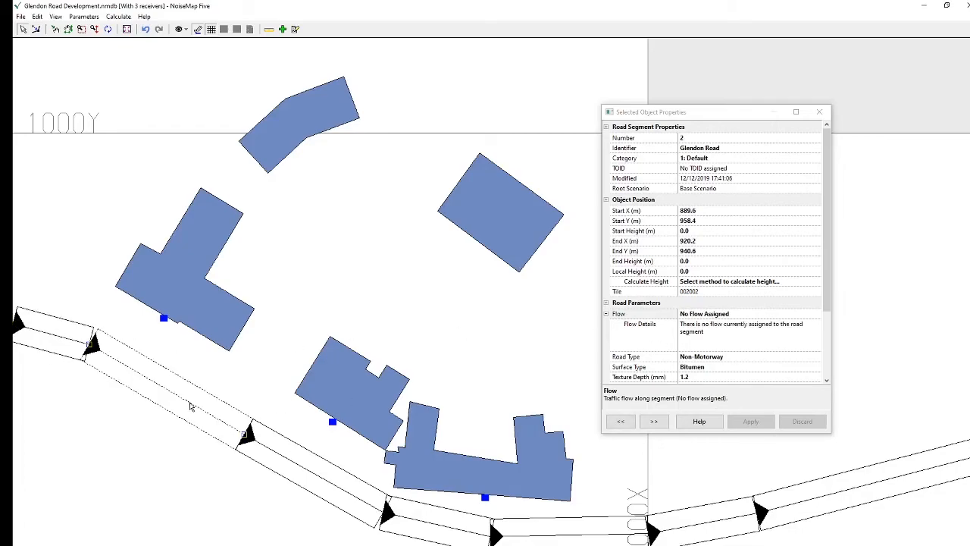
{"action": "left_click", "coordinate": [801, 315]}
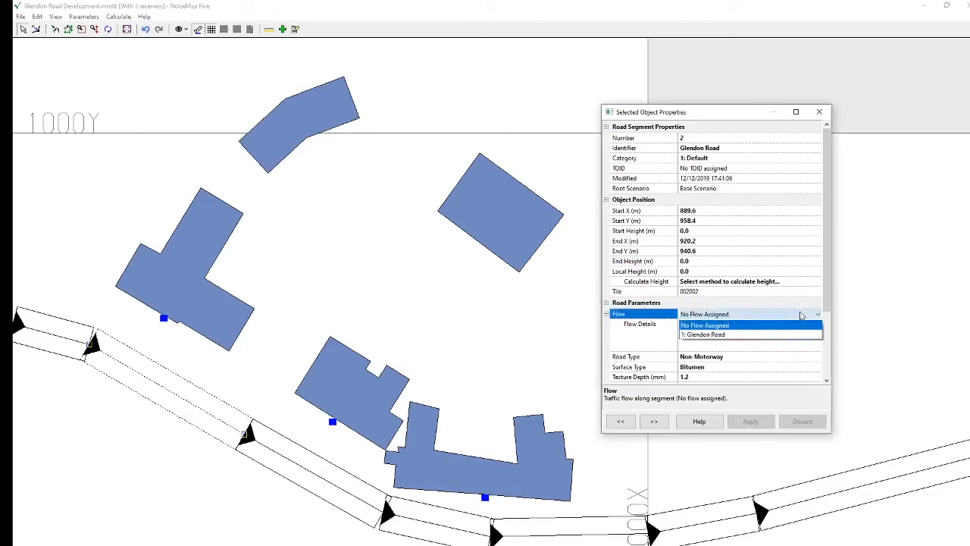
{"action": "left_click", "coordinate": [758, 334]}
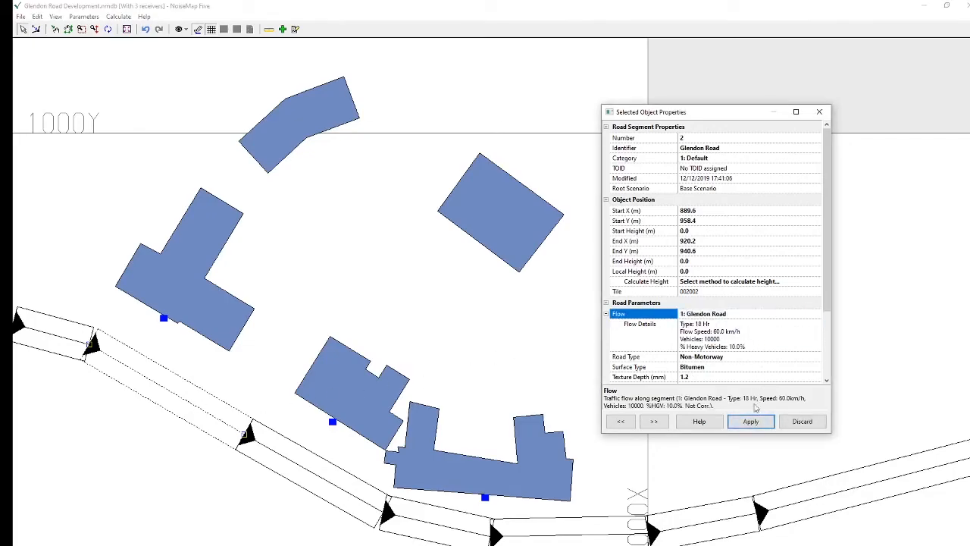
{"action": "left_click", "coordinate": [753, 424]}
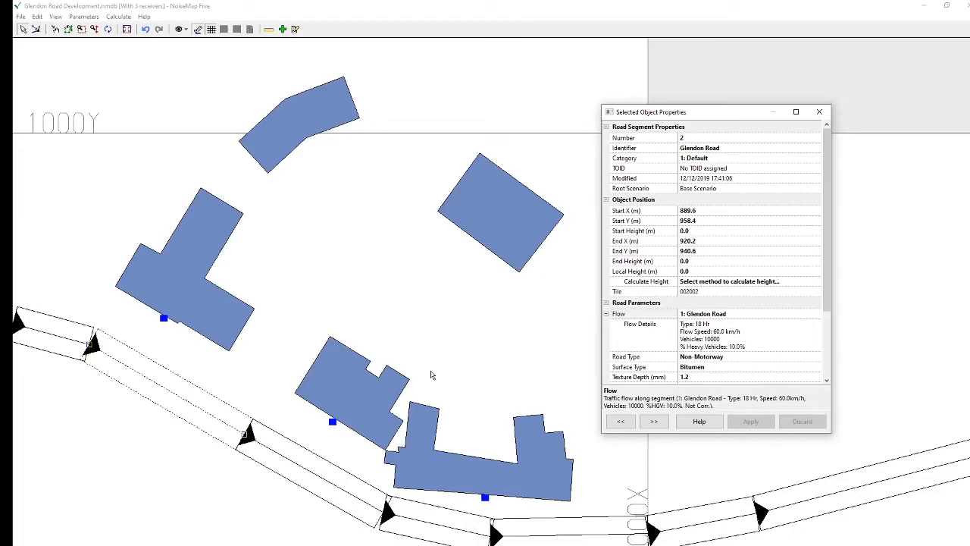
Select all five road segments in the western tile together, assign them the Glendon Road flow and apply the change
{"action": "key", "text": "ctrl+a"}
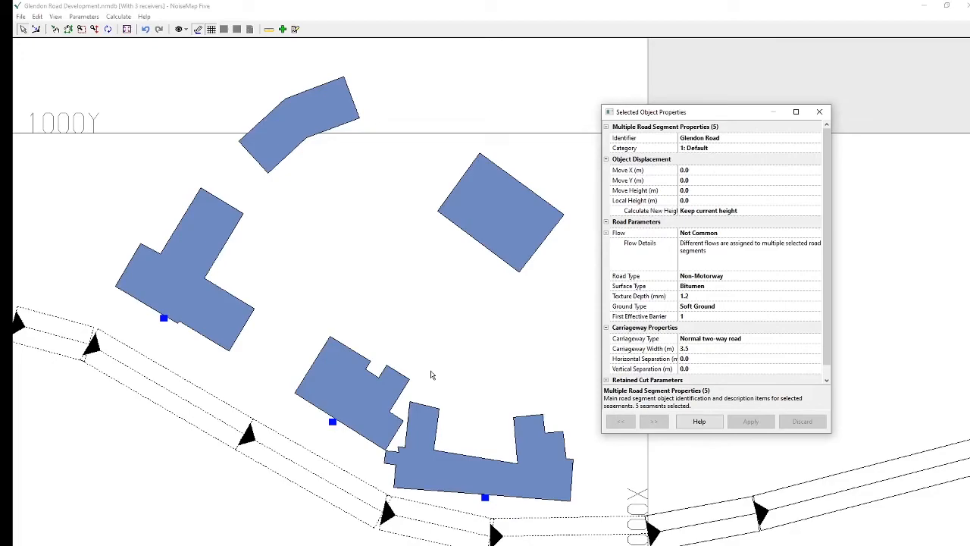
{"action": "left_click", "coordinate": [721, 235]}
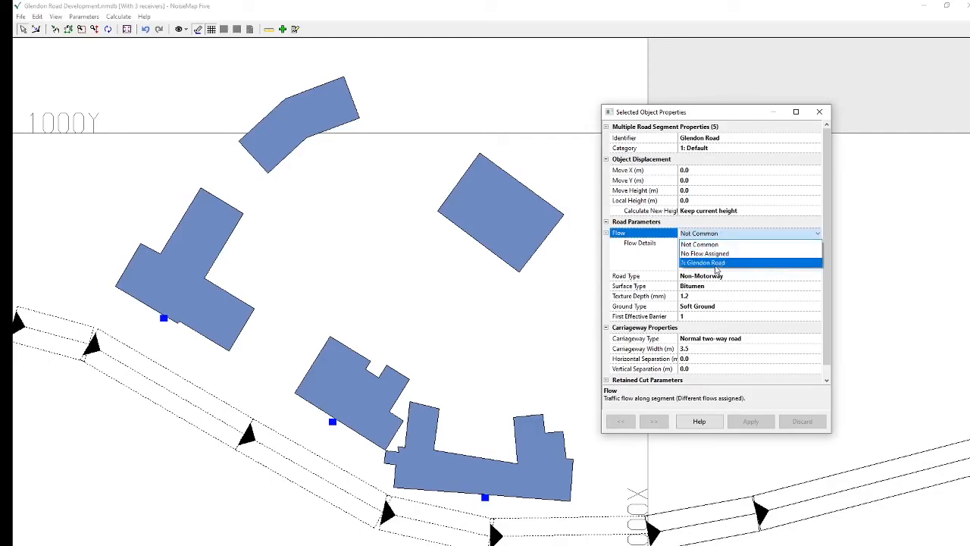
{"action": "left_click", "coordinate": [716, 262]}
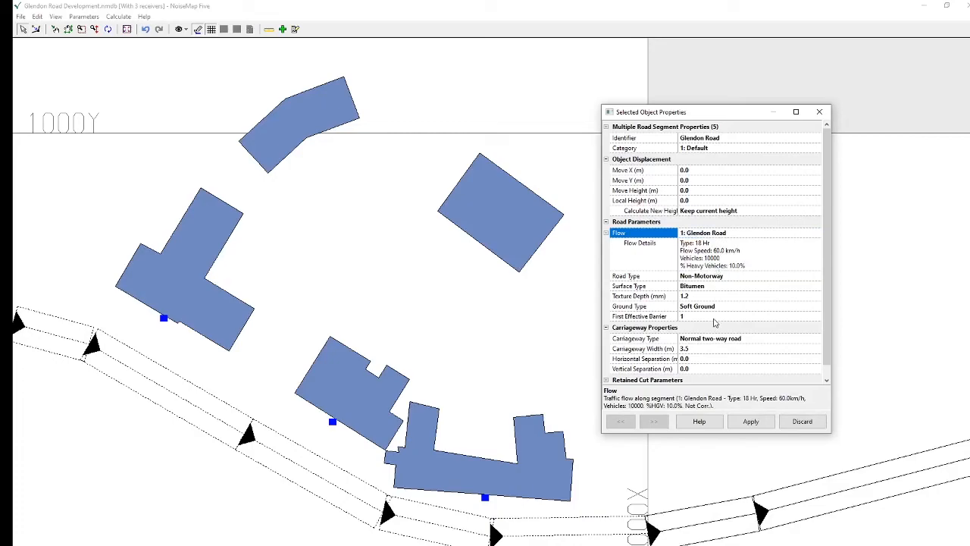
{"action": "left_click", "coordinate": [691, 529]}
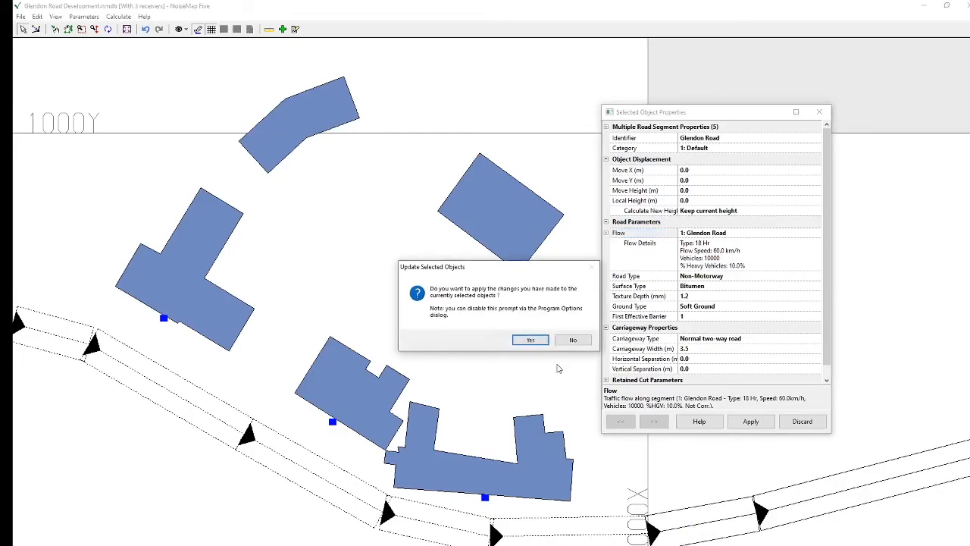
{"action": "left_click", "coordinate": [529, 339]}
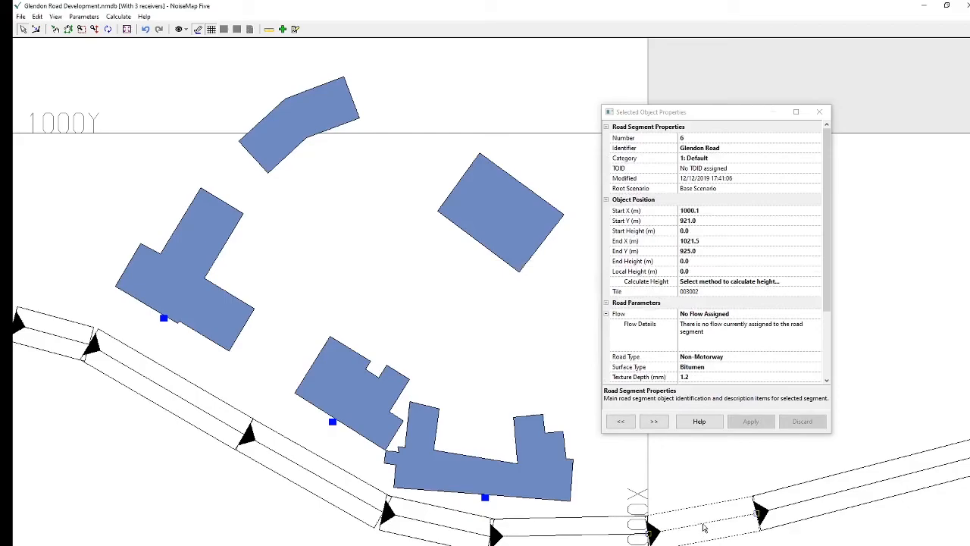
Select both road segments in the eastern tile, assign them the Glendon Road flow and apply the change
{"action": "left_click", "coordinate": [703, 528], "text": "shift"}
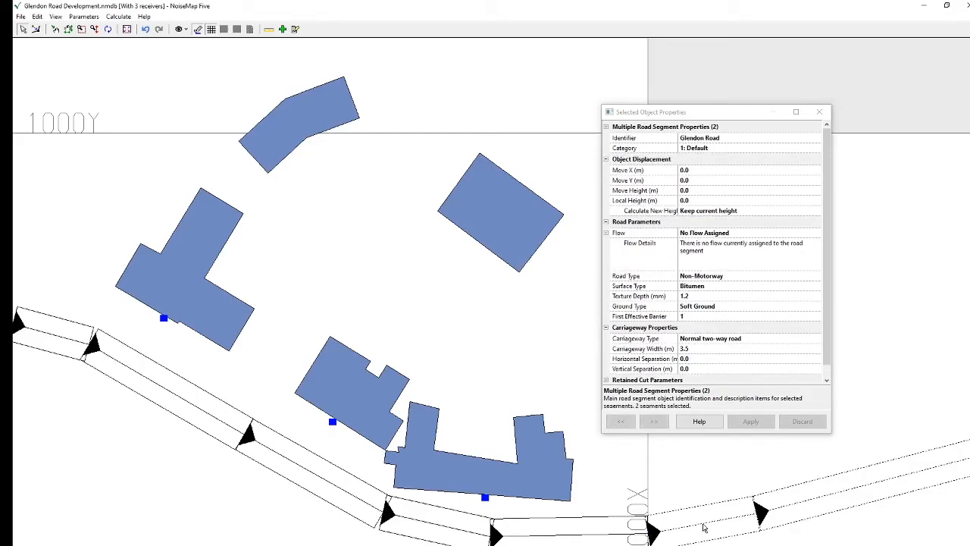
{"action": "left_click", "coordinate": [741, 233]}
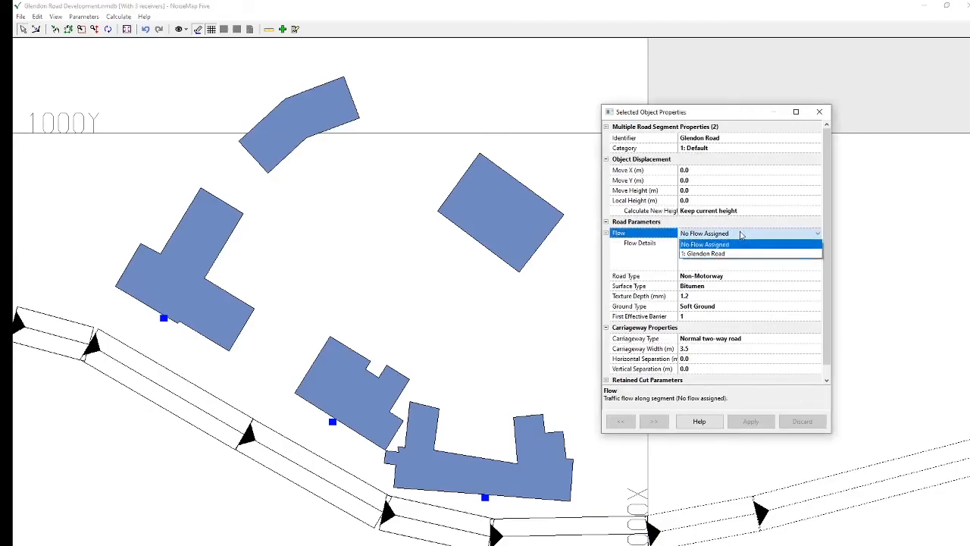
{"action": "left_click", "coordinate": [737, 254]}
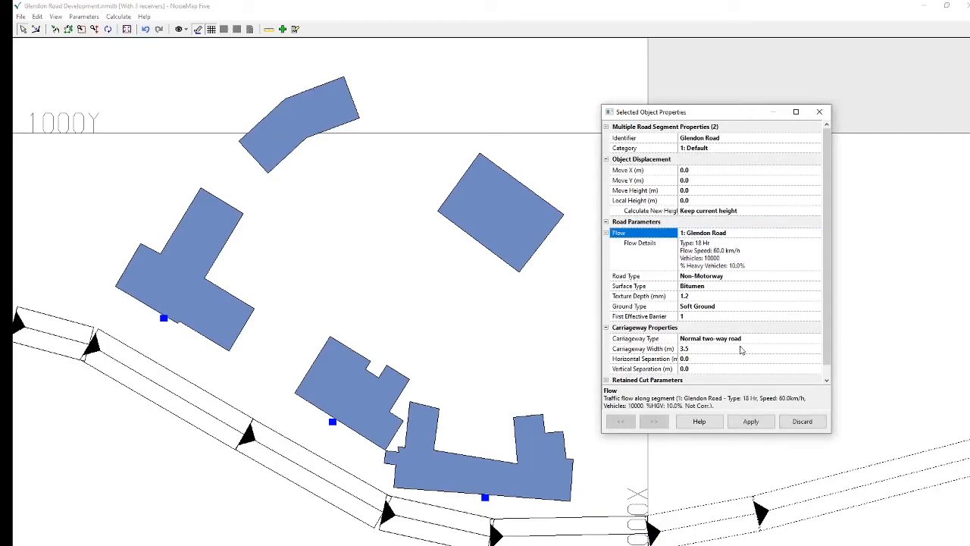
{"action": "left_click", "coordinate": [750, 421]}
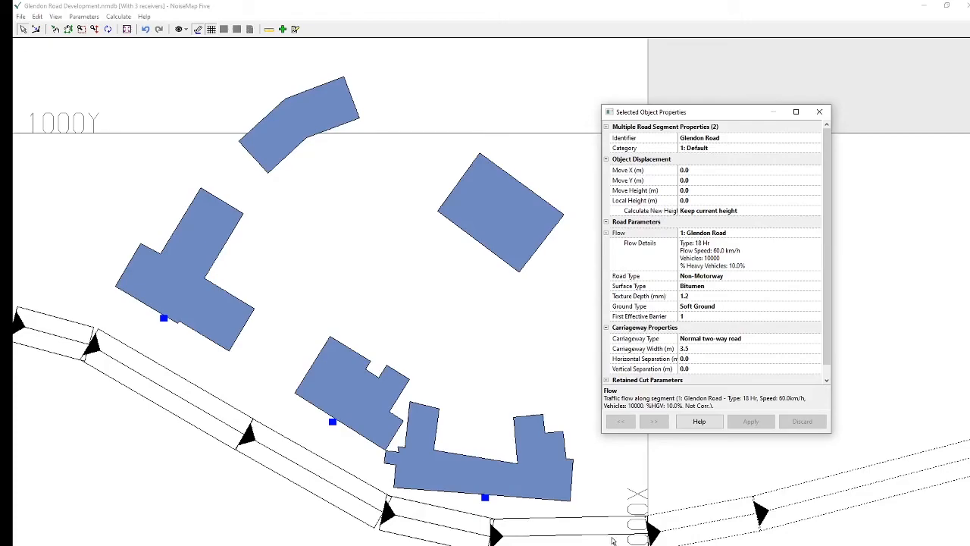
Calculate the noise level at receiver Rec 3 using CRTN 2005 with the L10,18h (2005) result and summary printout
{"action": "left_click", "coordinate": [164, 319]}
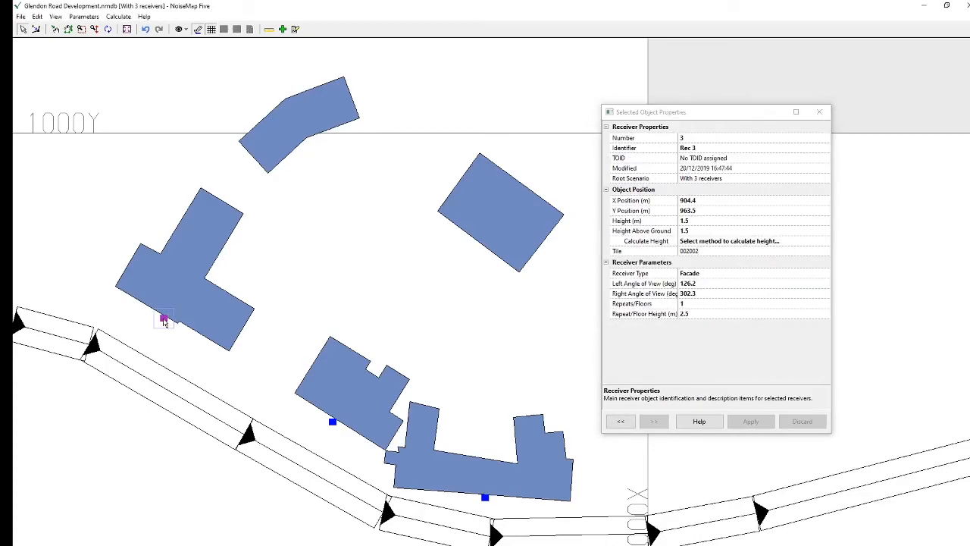
{"action": "left_click", "coordinate": [117, 17]}
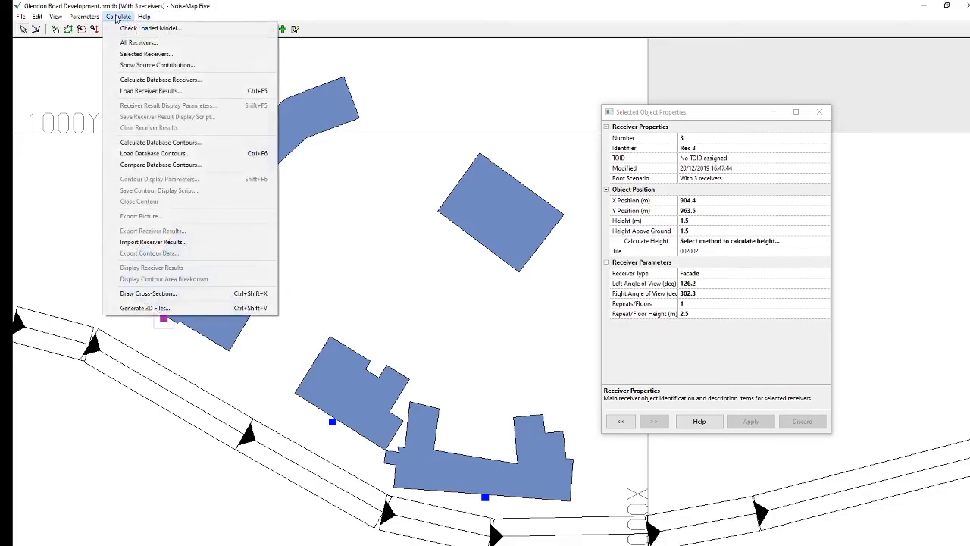
{"action": "left_click", "coordinate": [139, 54]}
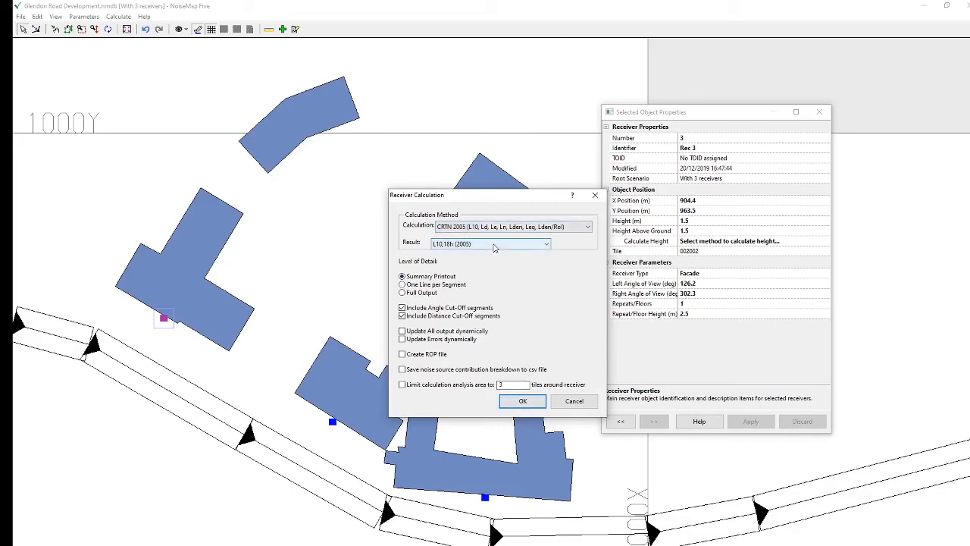
{"action": "left_click", "coordinate": [521, 402]}
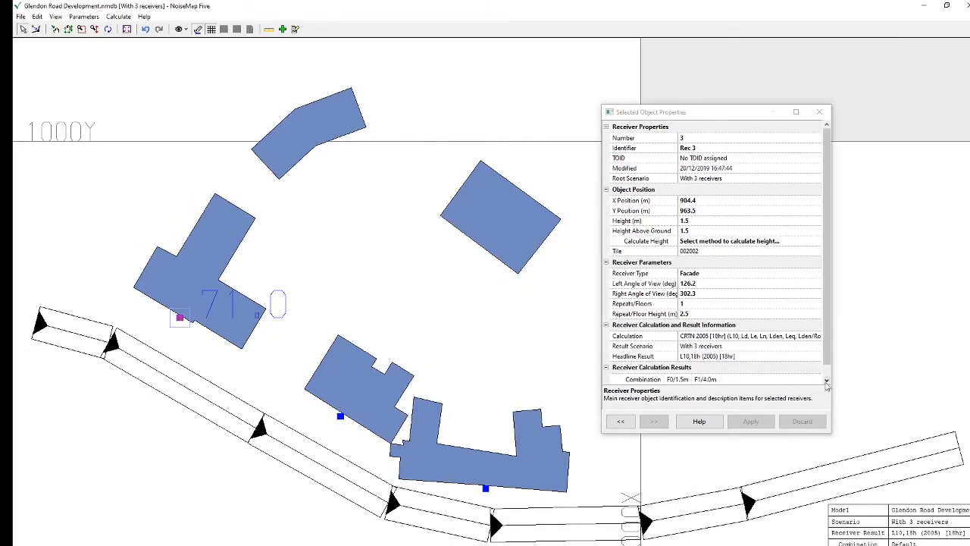
Extend the object properties to show the full receiver calculation results, and get the result for receiver Rec 1
{"action": "left_click_drag", "start_coordinate": [784, 432], "coordinate": [786, 480]}
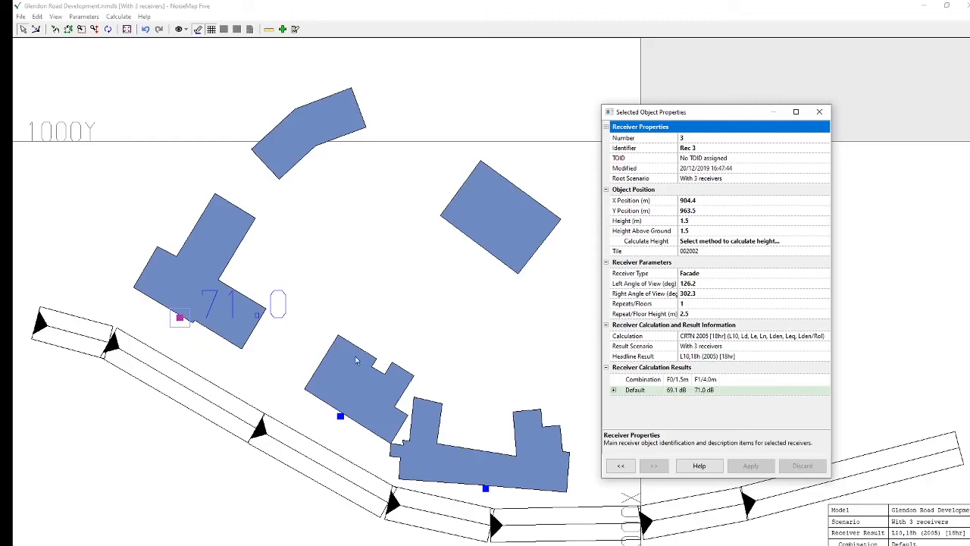
{"action": "left_click", "coordinate": [486, 488]}
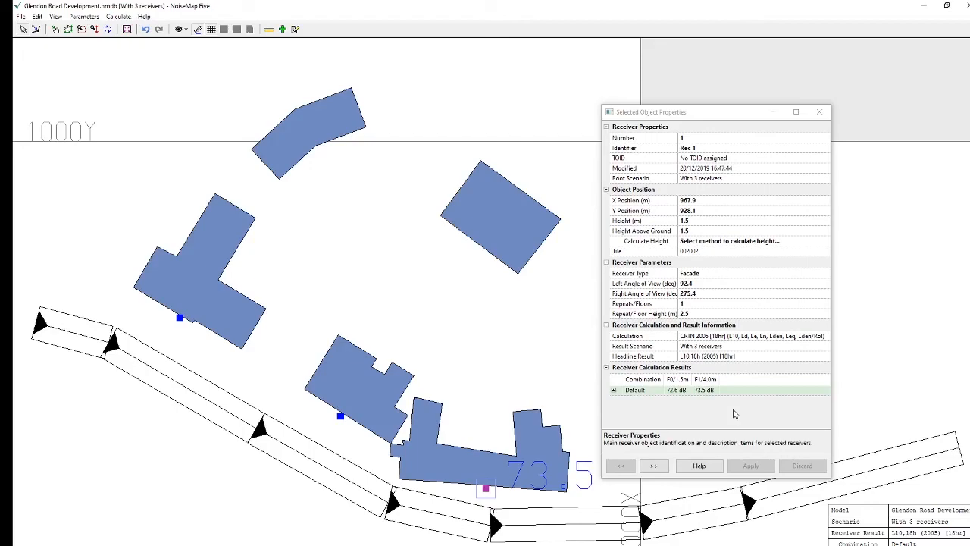